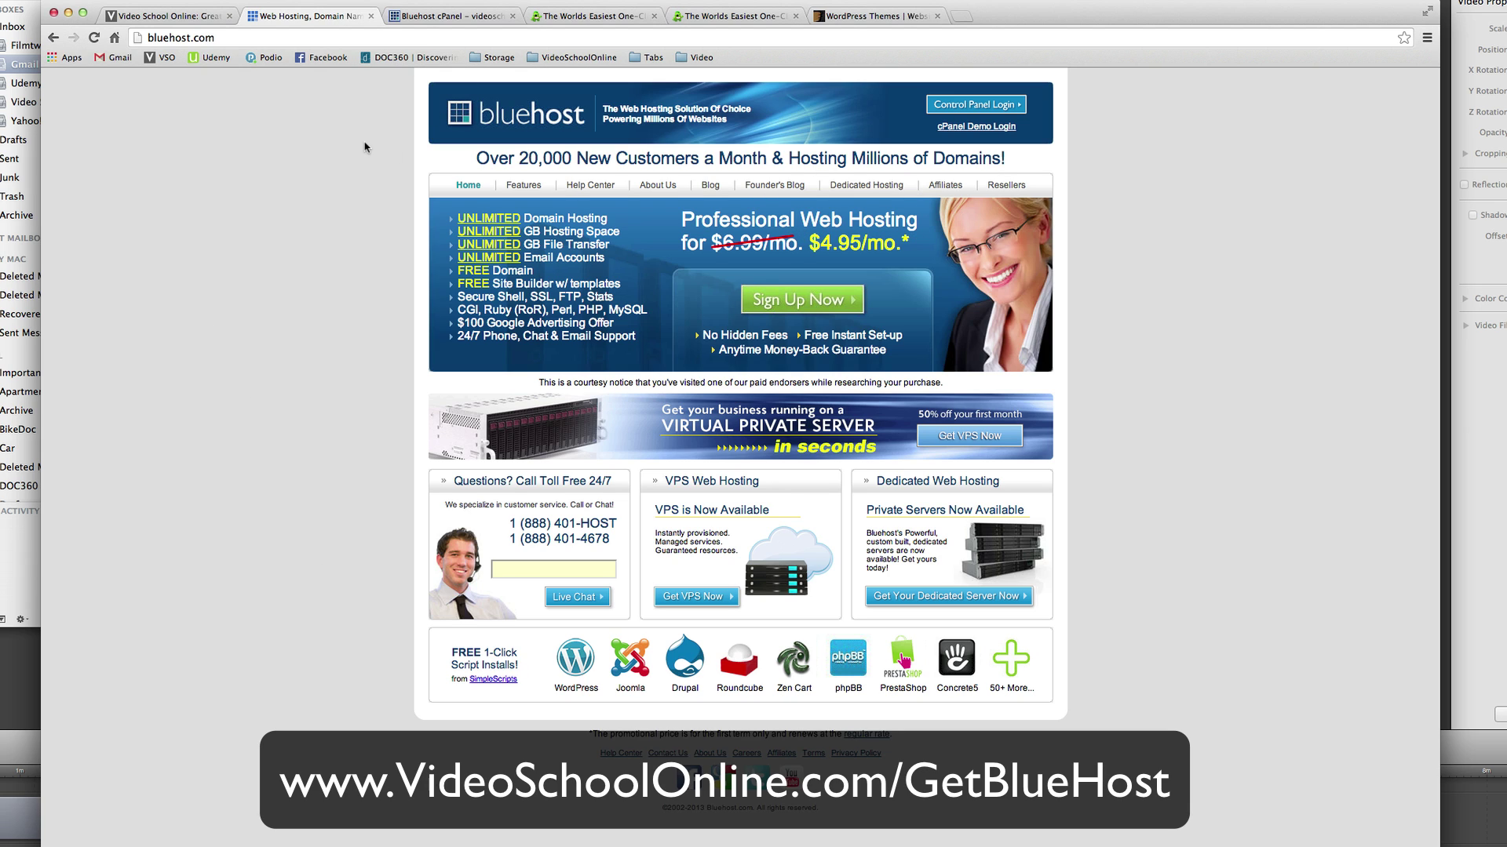
From Bluehost cPanel, launch the WordPress installer and view the MOJO Marketplace WordPress 3.7.1 page
left_click(454, 17)
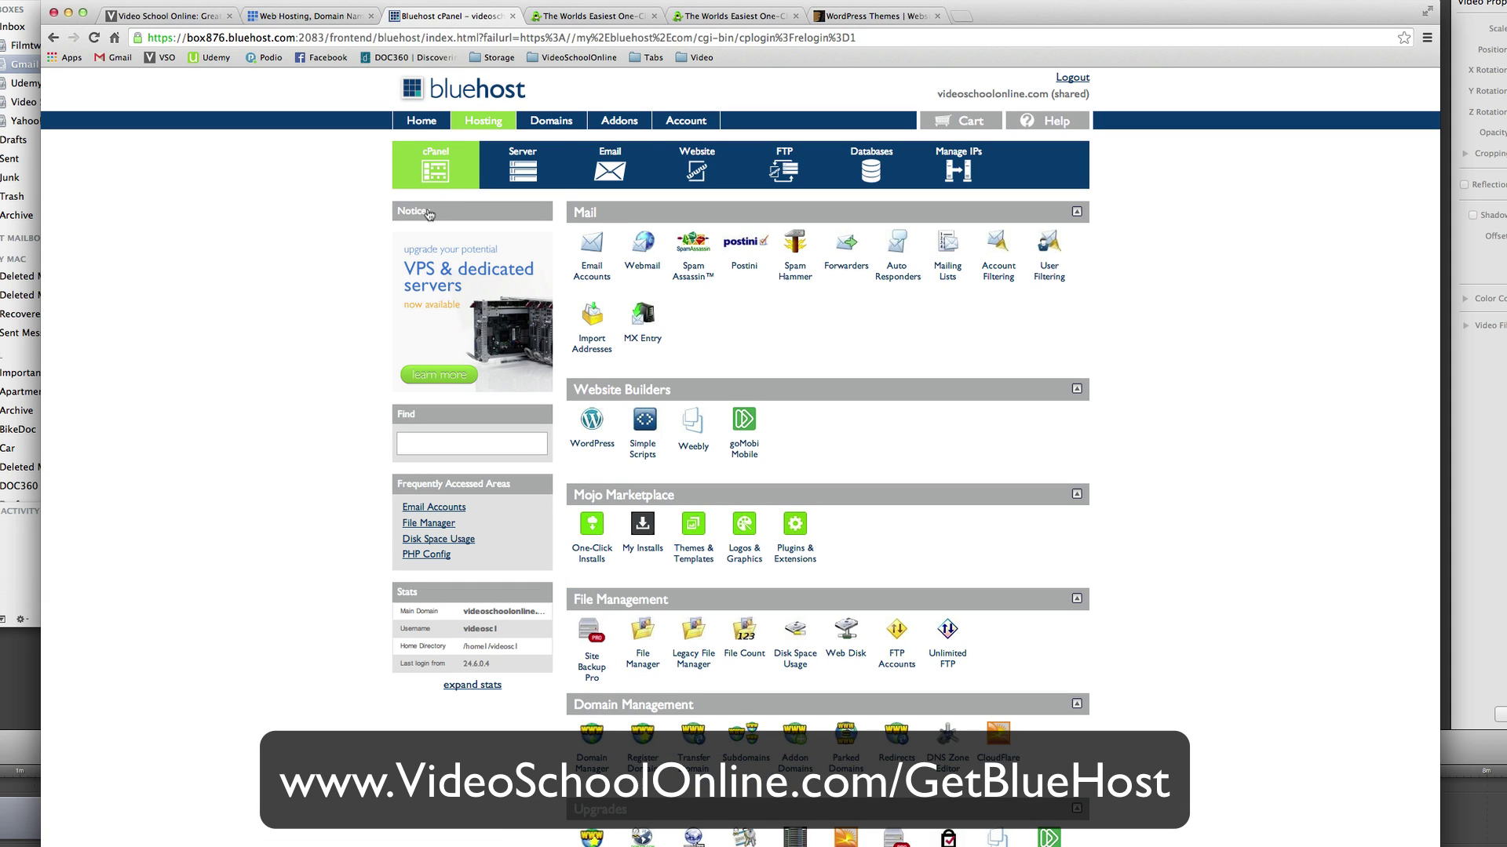
left_click(594, 427)
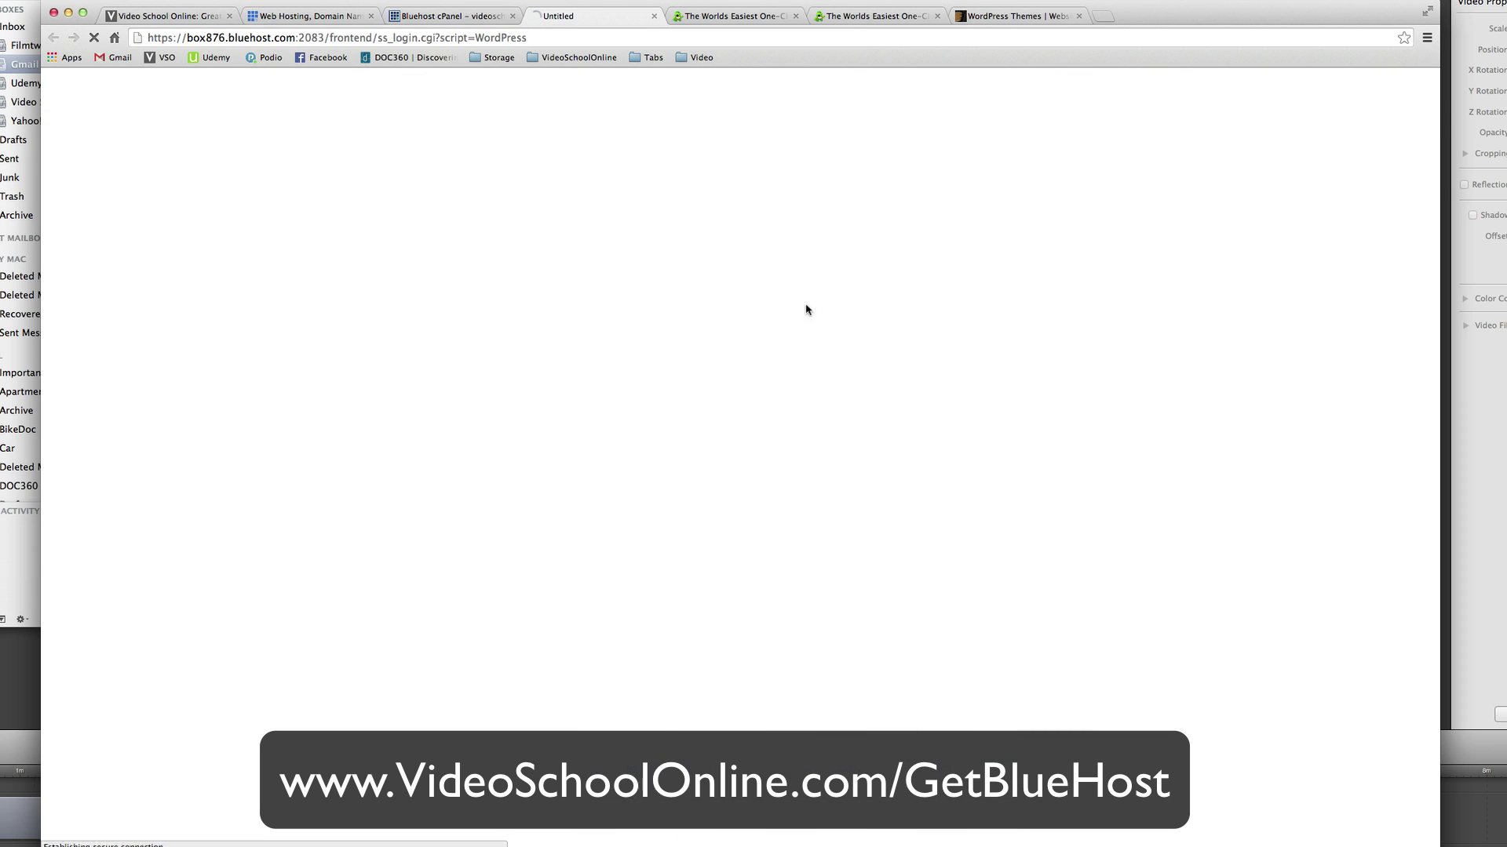
left_click(719, 15)
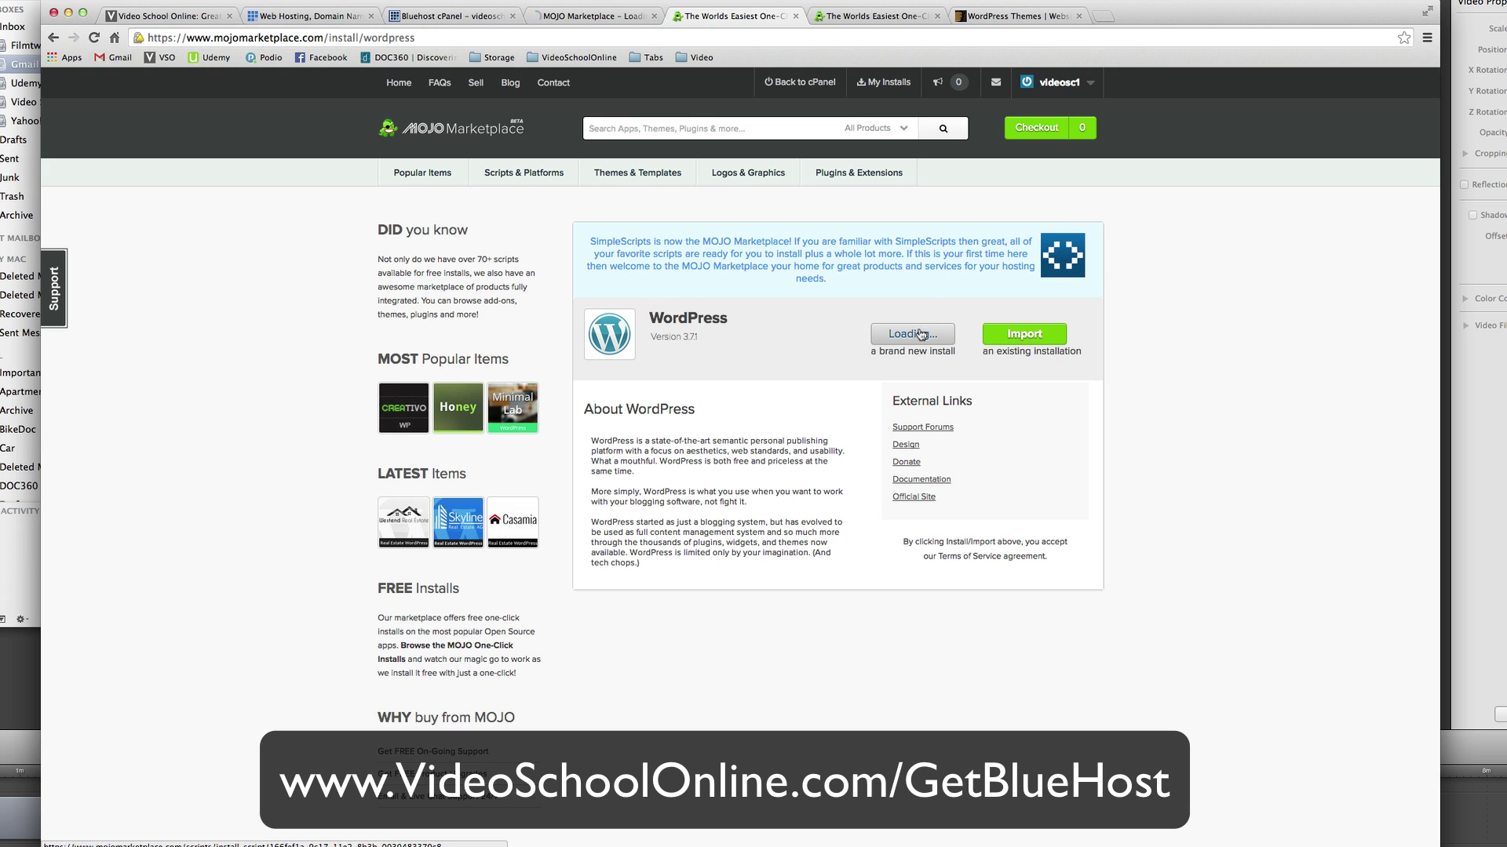
Choose the test subdomain as the WordPress install domain and run Check Domain
left_click(881, 18)
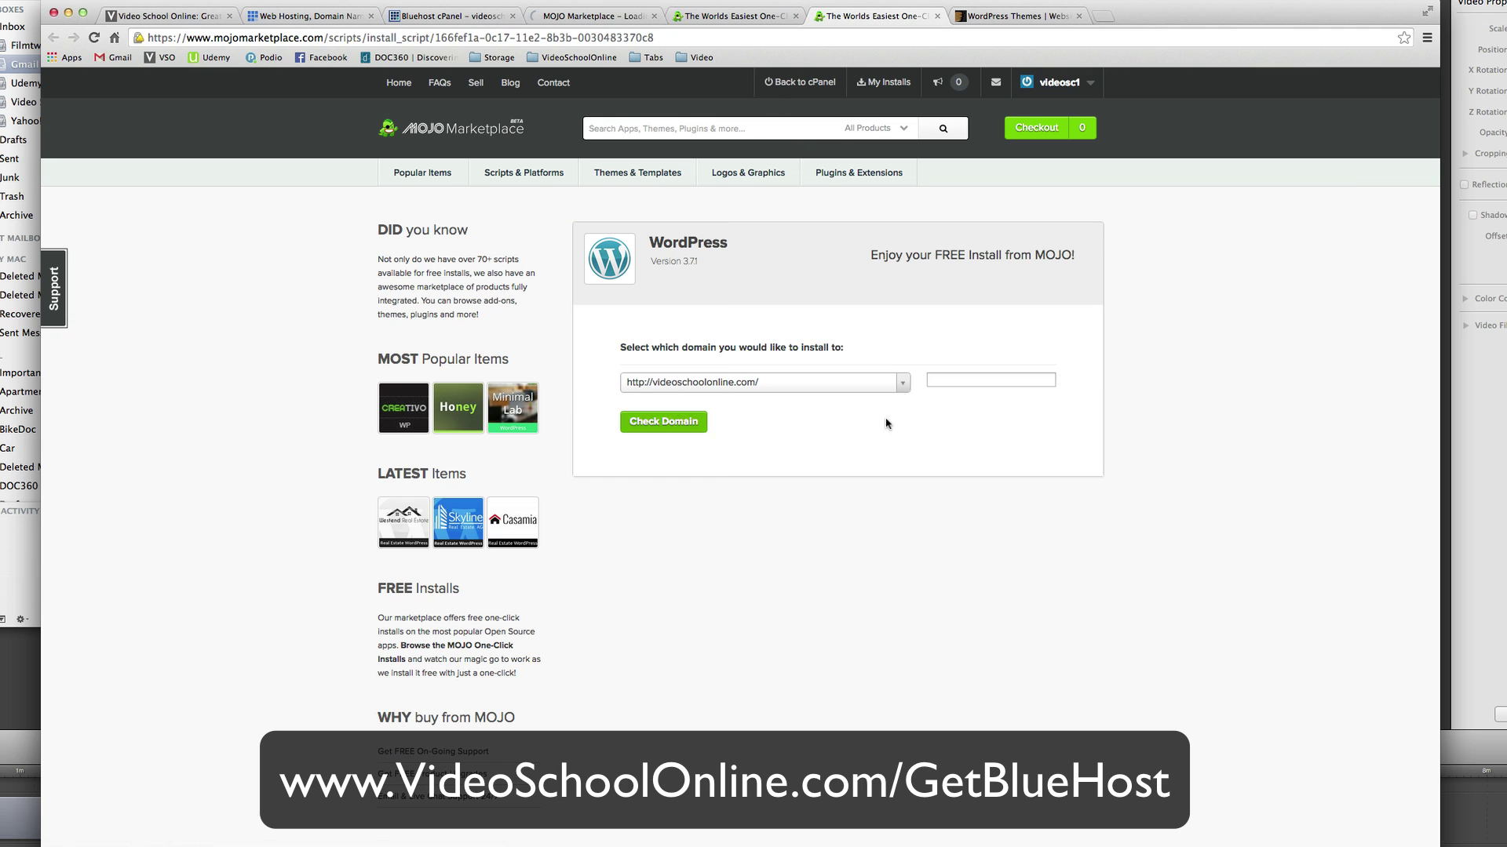
left_click(713, 385)
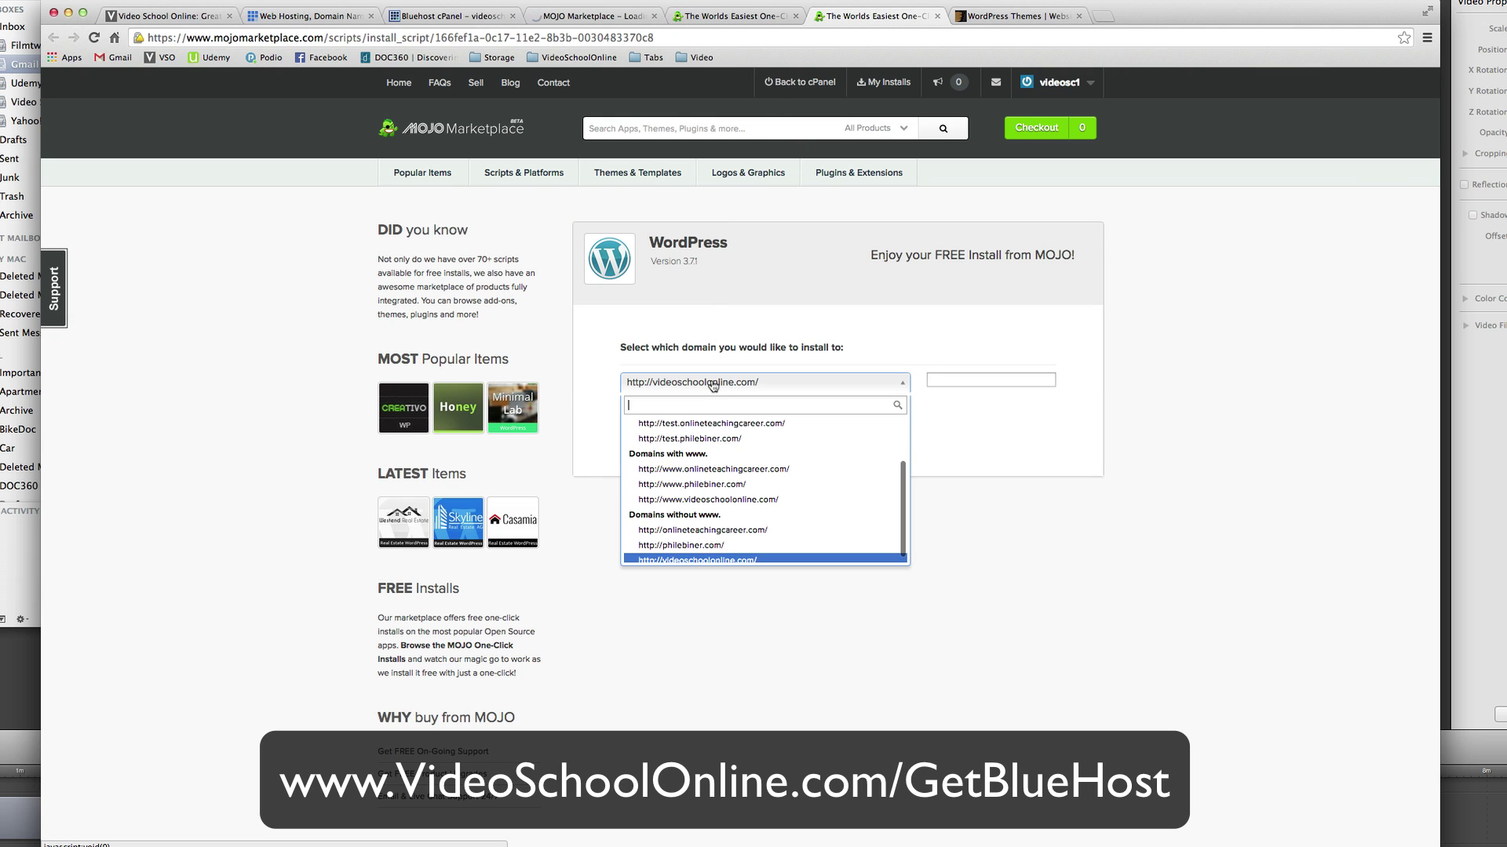
left_click(761, 443)
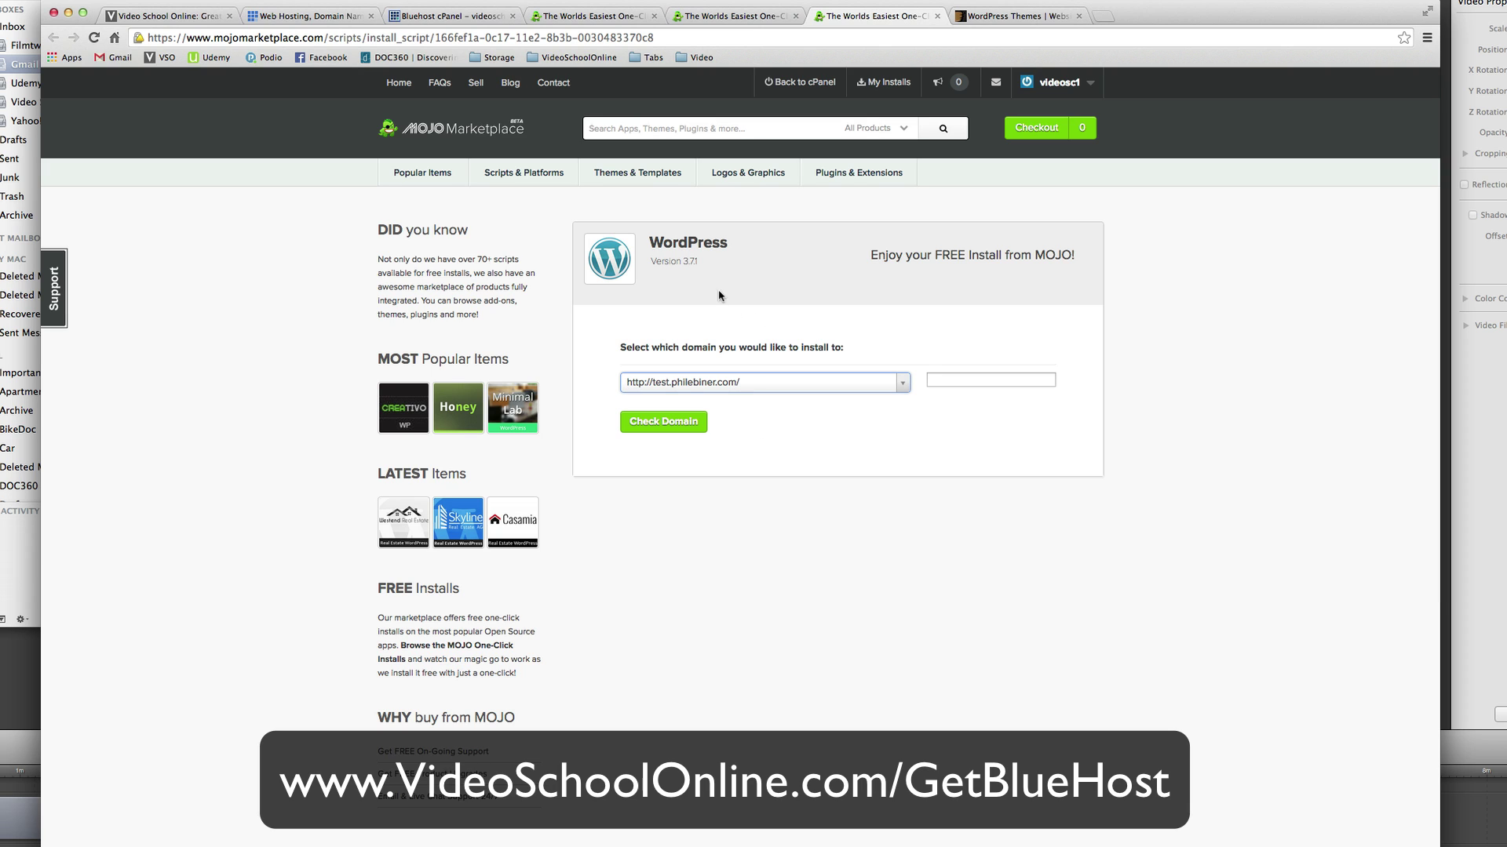
left_click(663, 422)
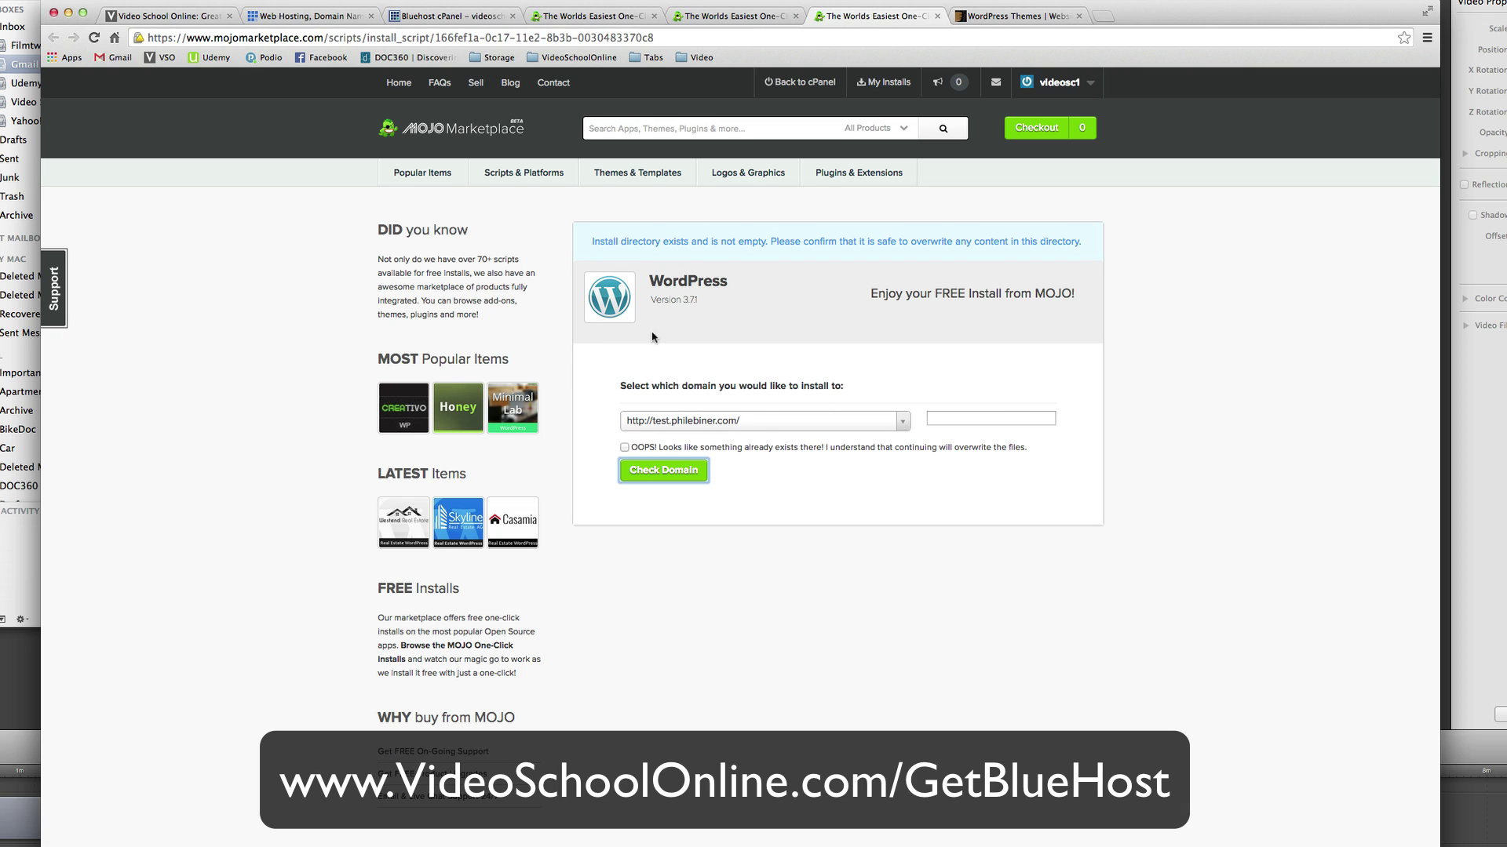
Accept overwriting existing files, recheck the domain, and set the site name to 'Test Site'
left_click(624, 448)
left_click(663, 469)
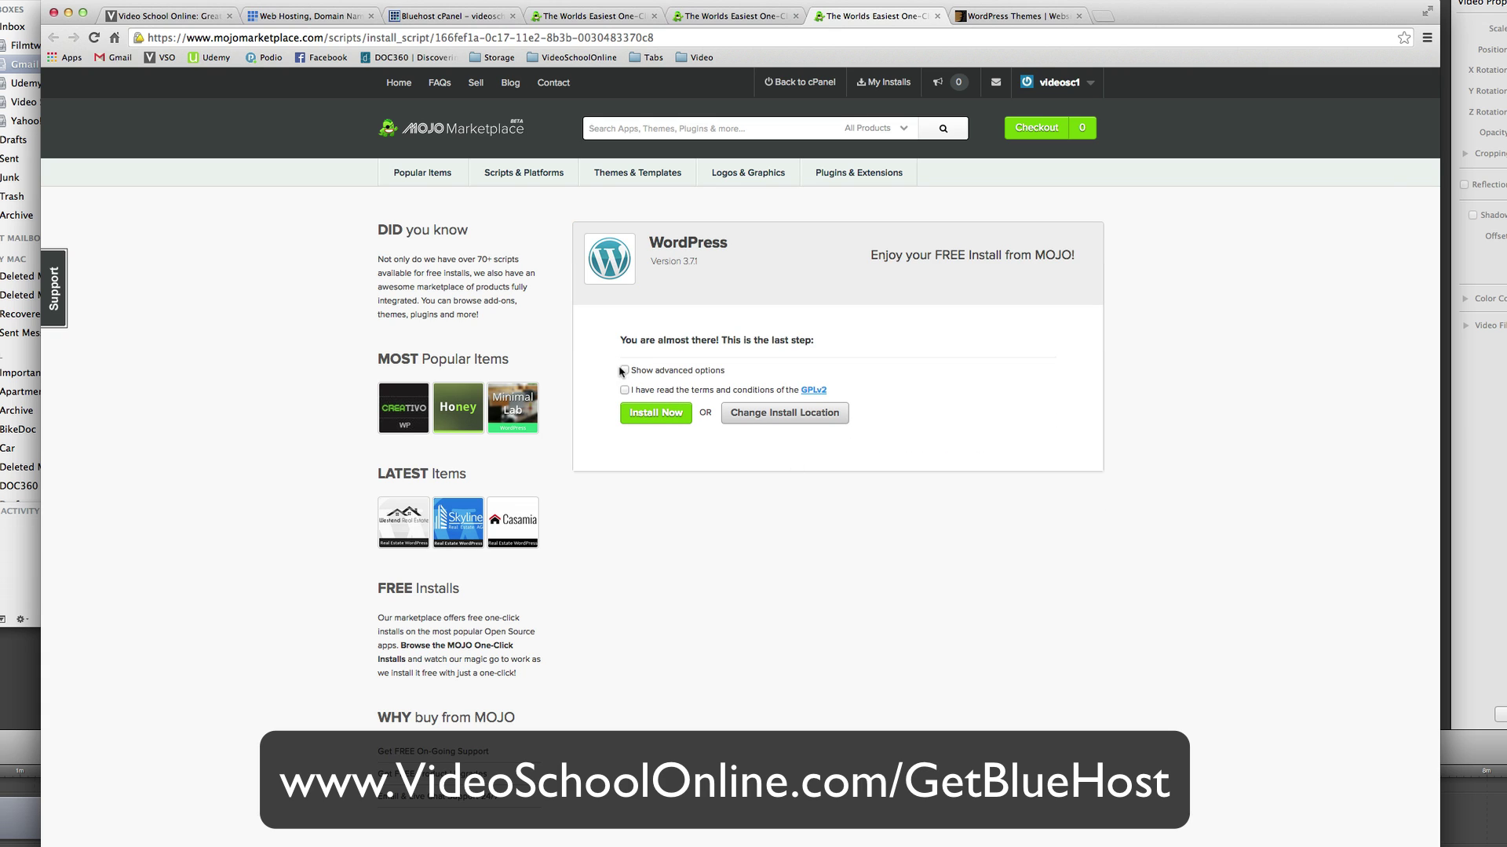
left_click(625, 370)
left_click(691, 405)
key("super+a")
type("T")
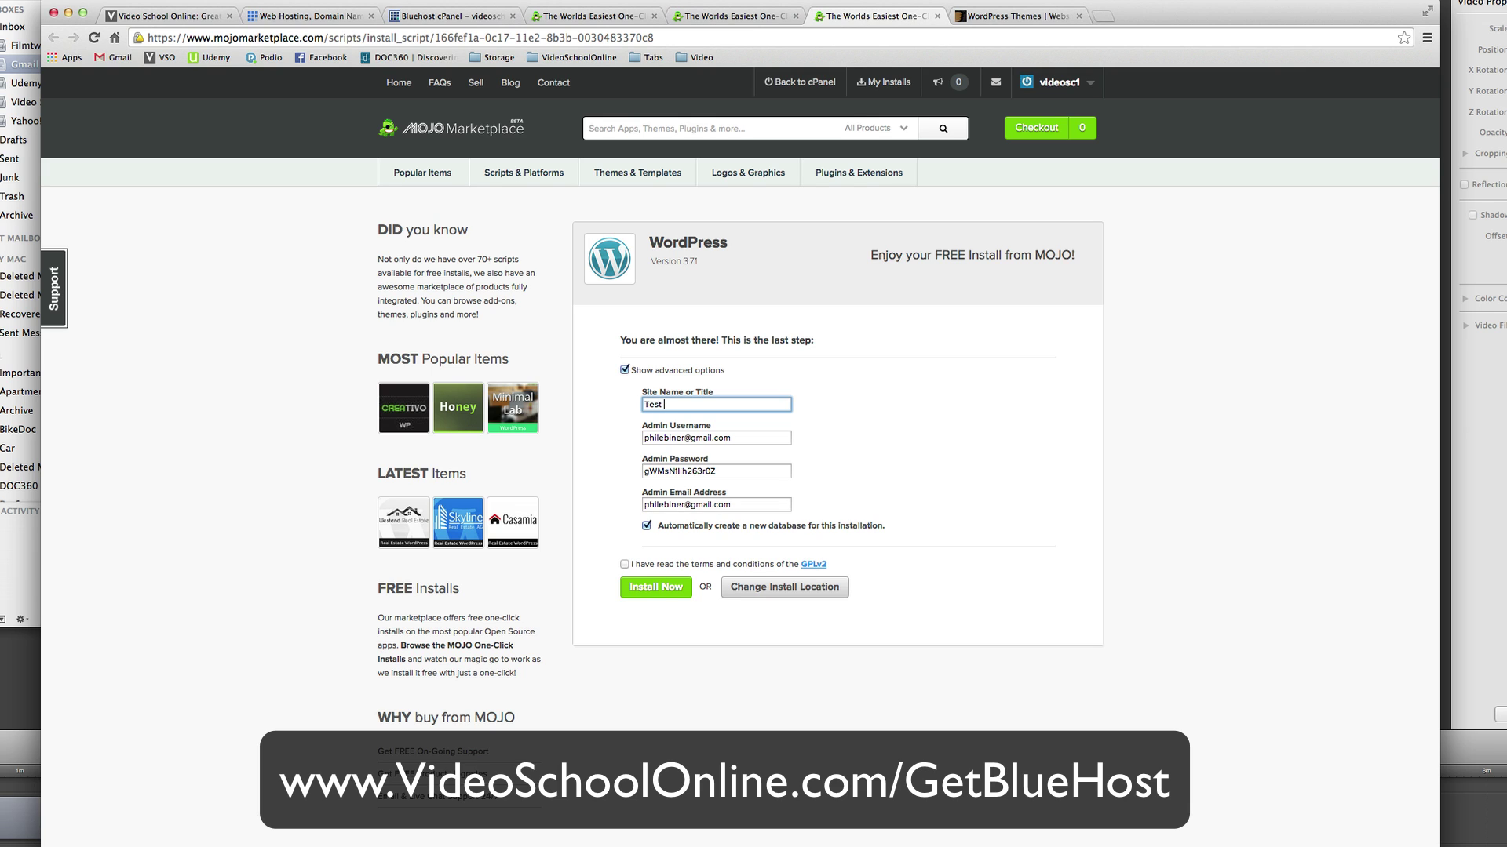
Copy the generated admin password, accept the GPLv2 terms, and start the install
double_click(739, 469)
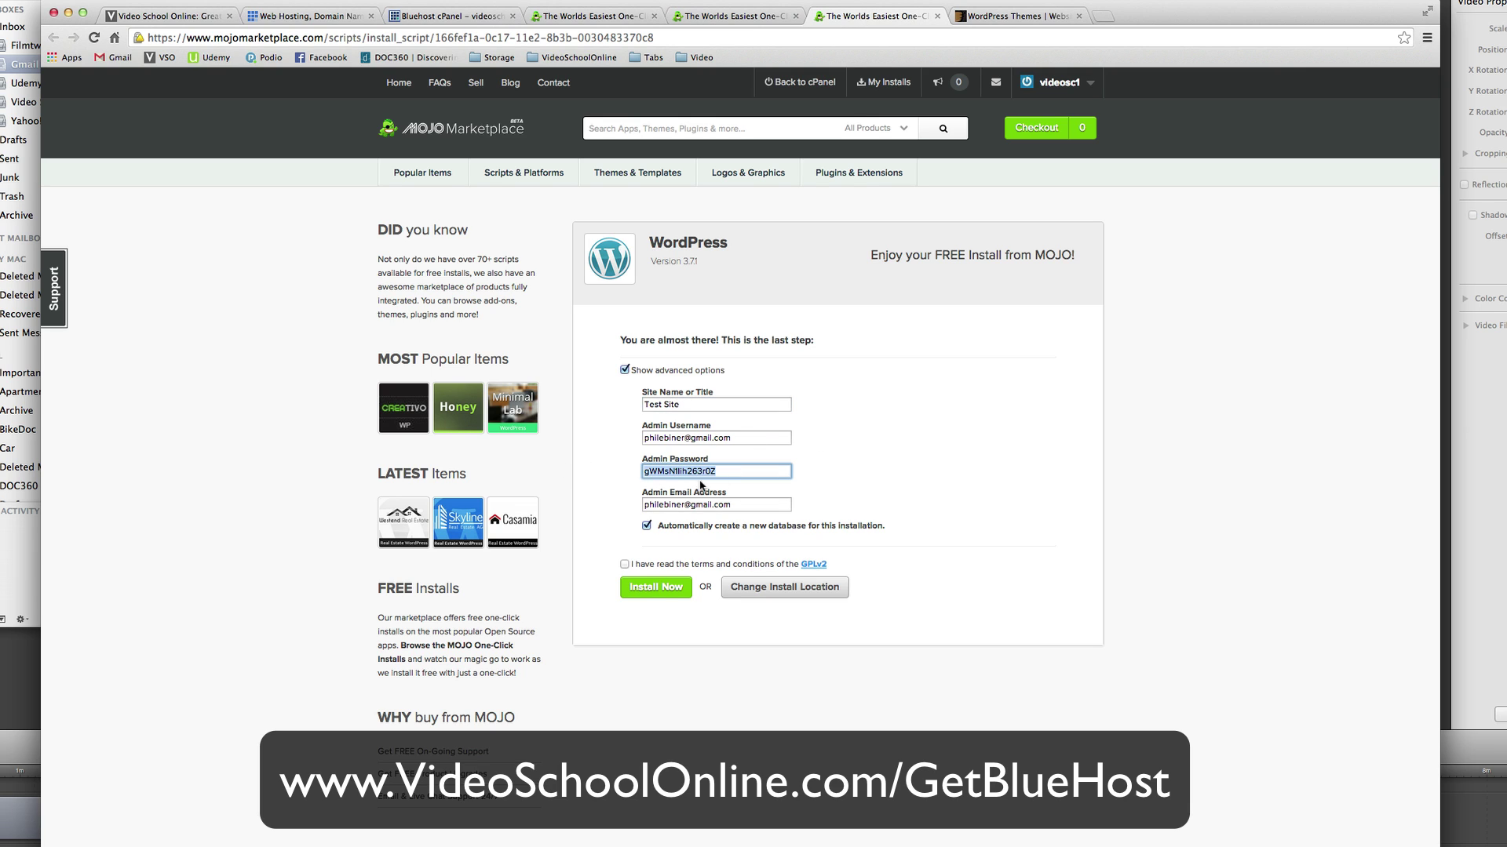
left_click(658, 597)
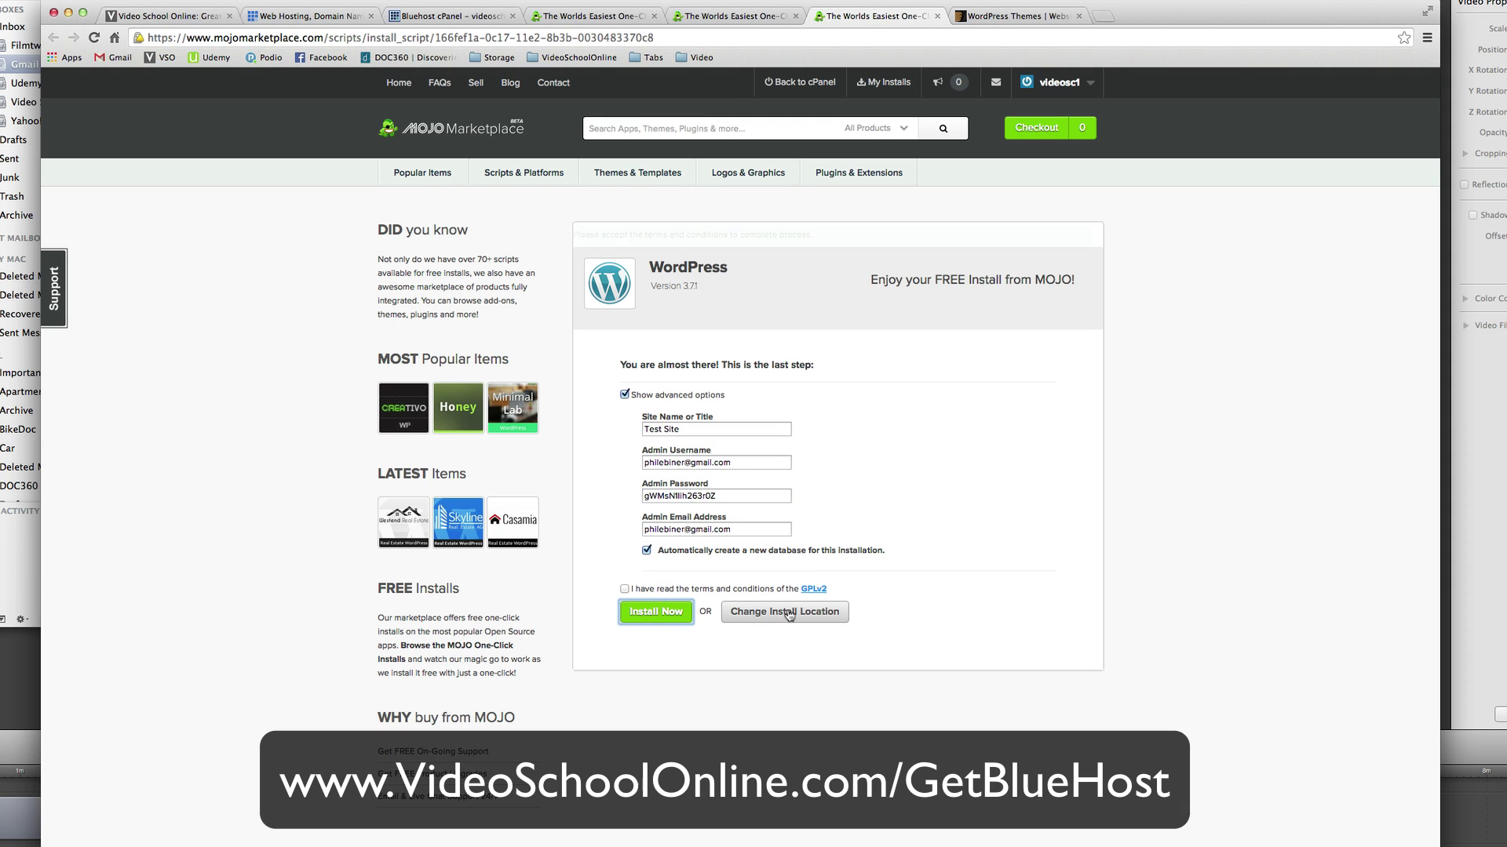
left_click(626, 589)
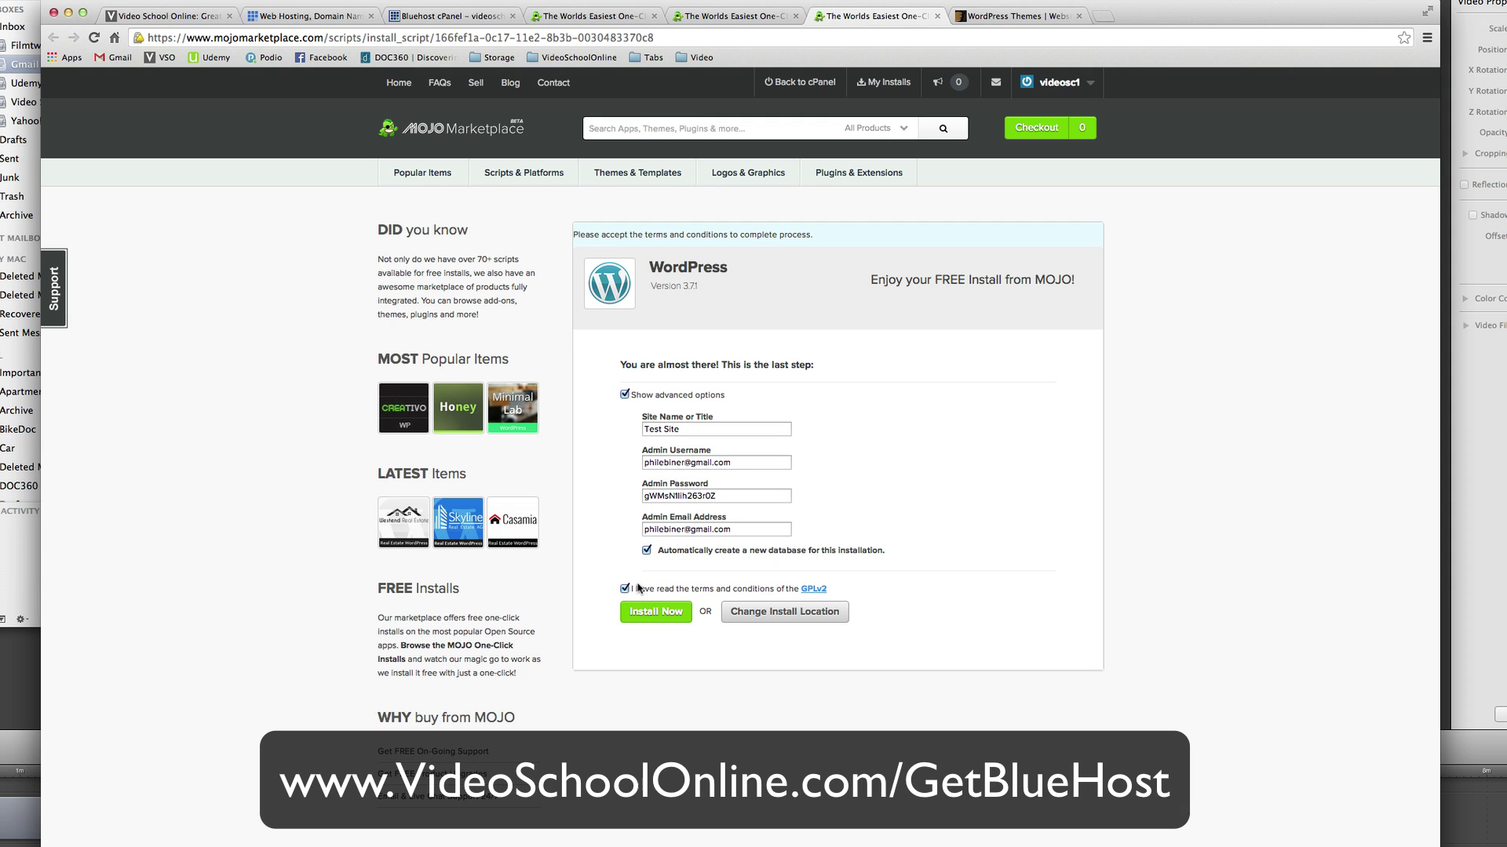
left_click(665, 612)
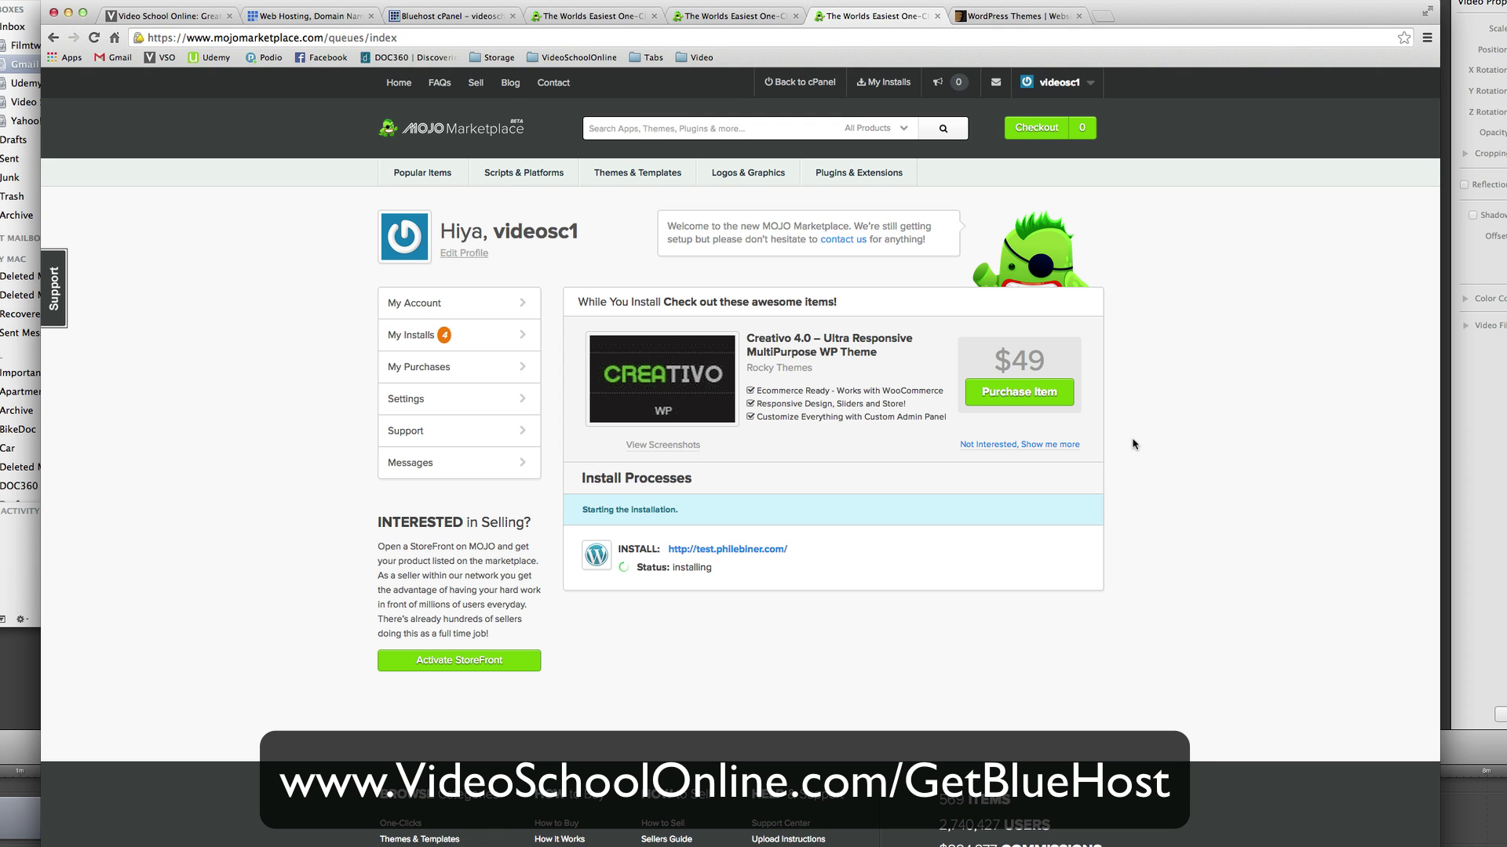
Load gmail.com in a new tab, then return to the MOJO Marketplace install progress
key("super+t")
type("gmail.com")
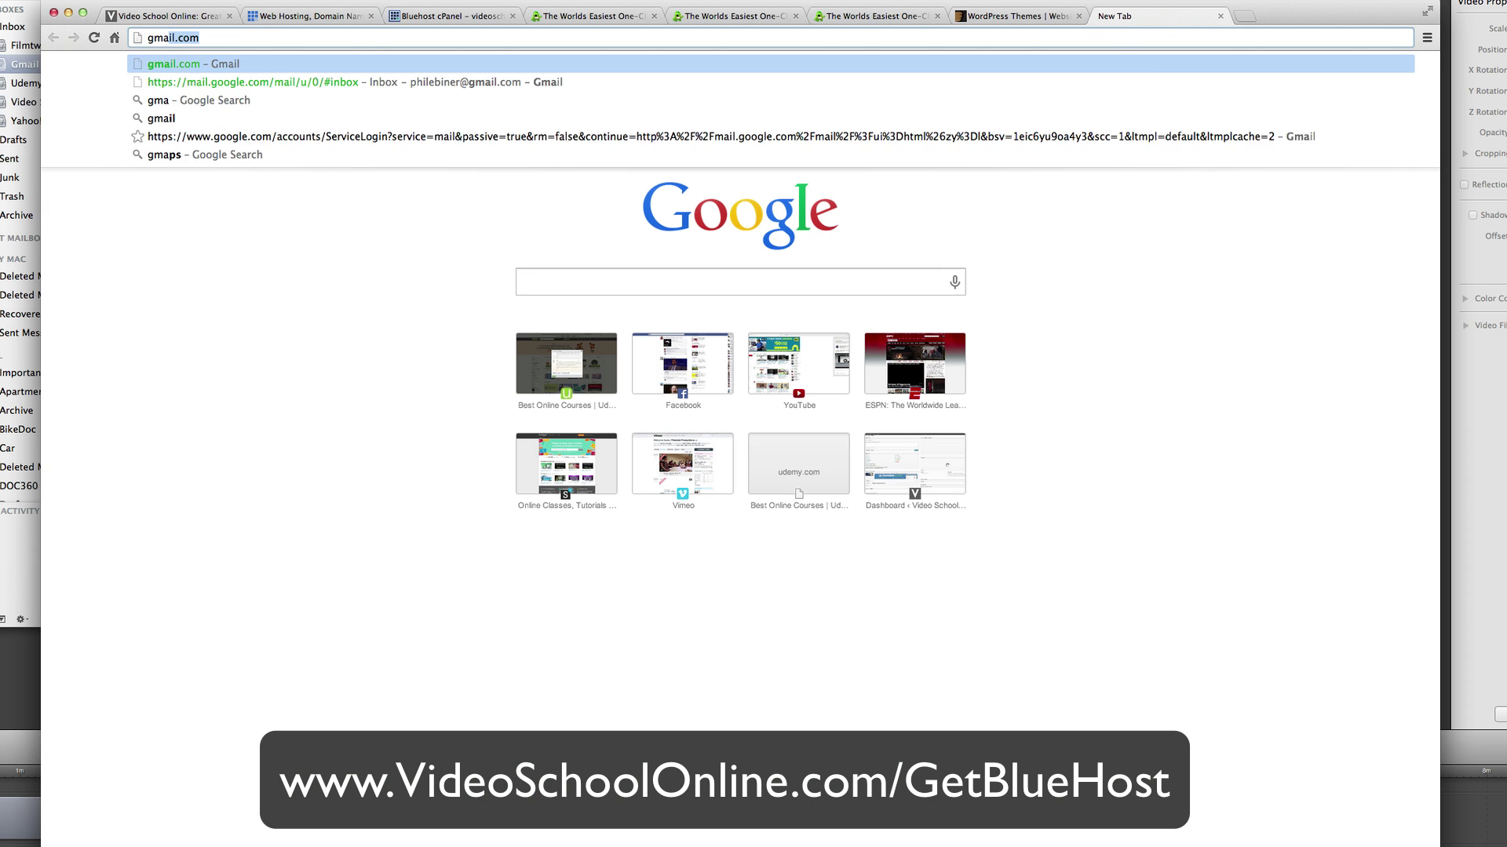
key("Return")
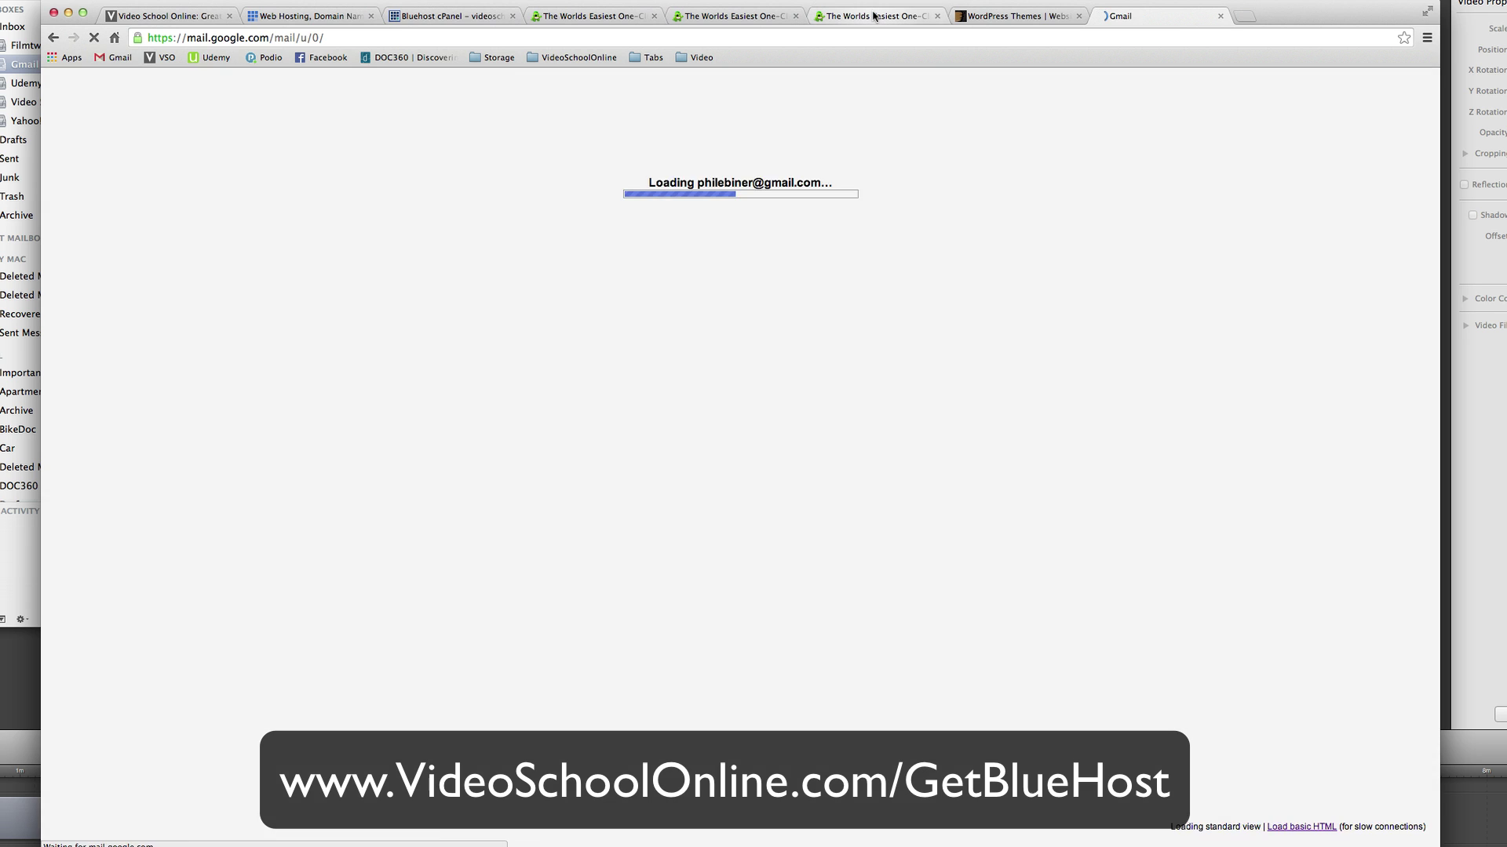
left_click(875, 16)
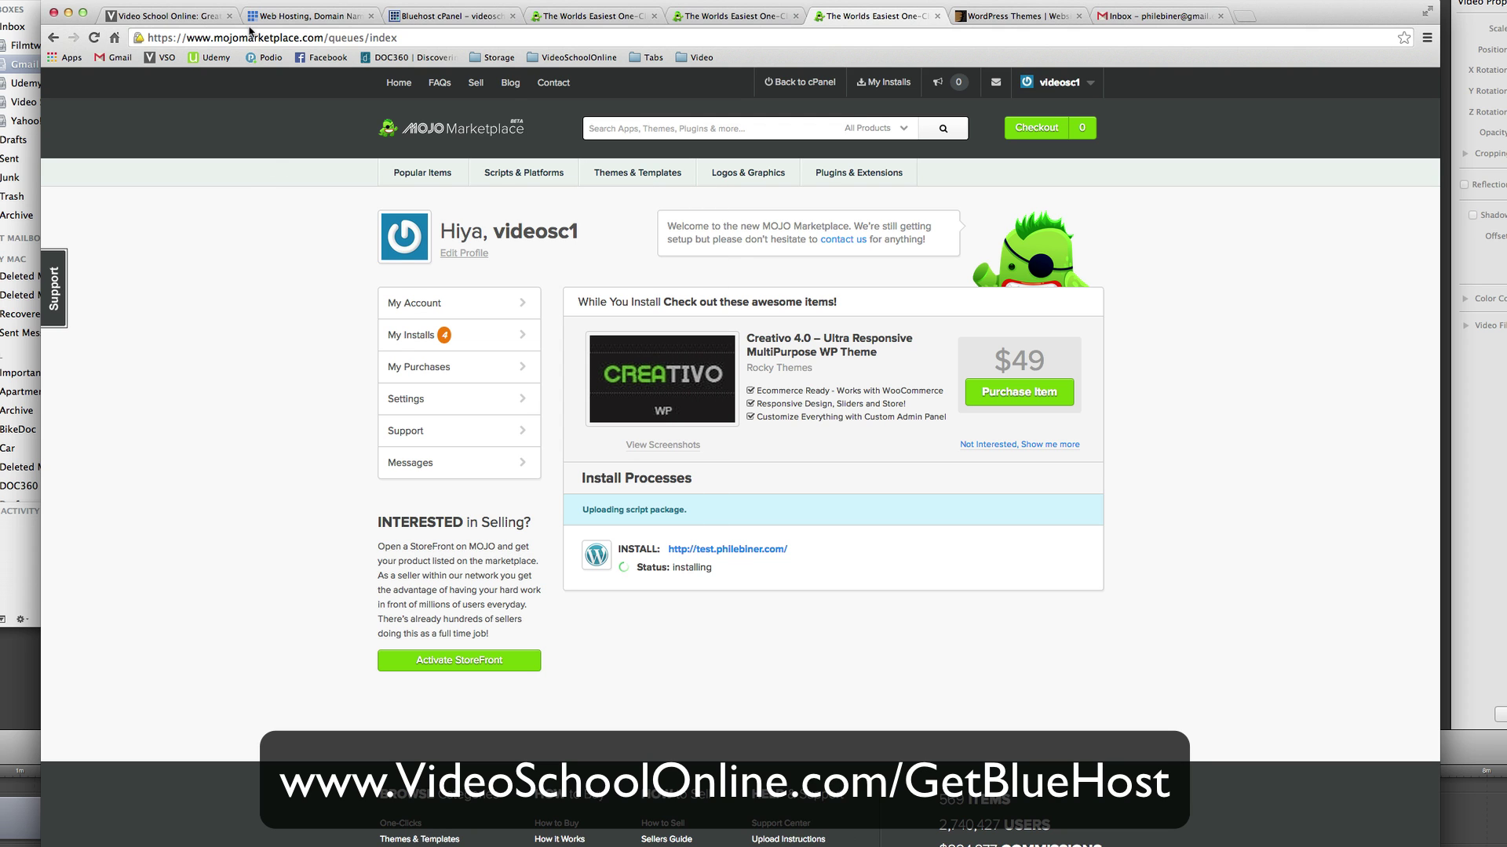
left_click(179, 17)
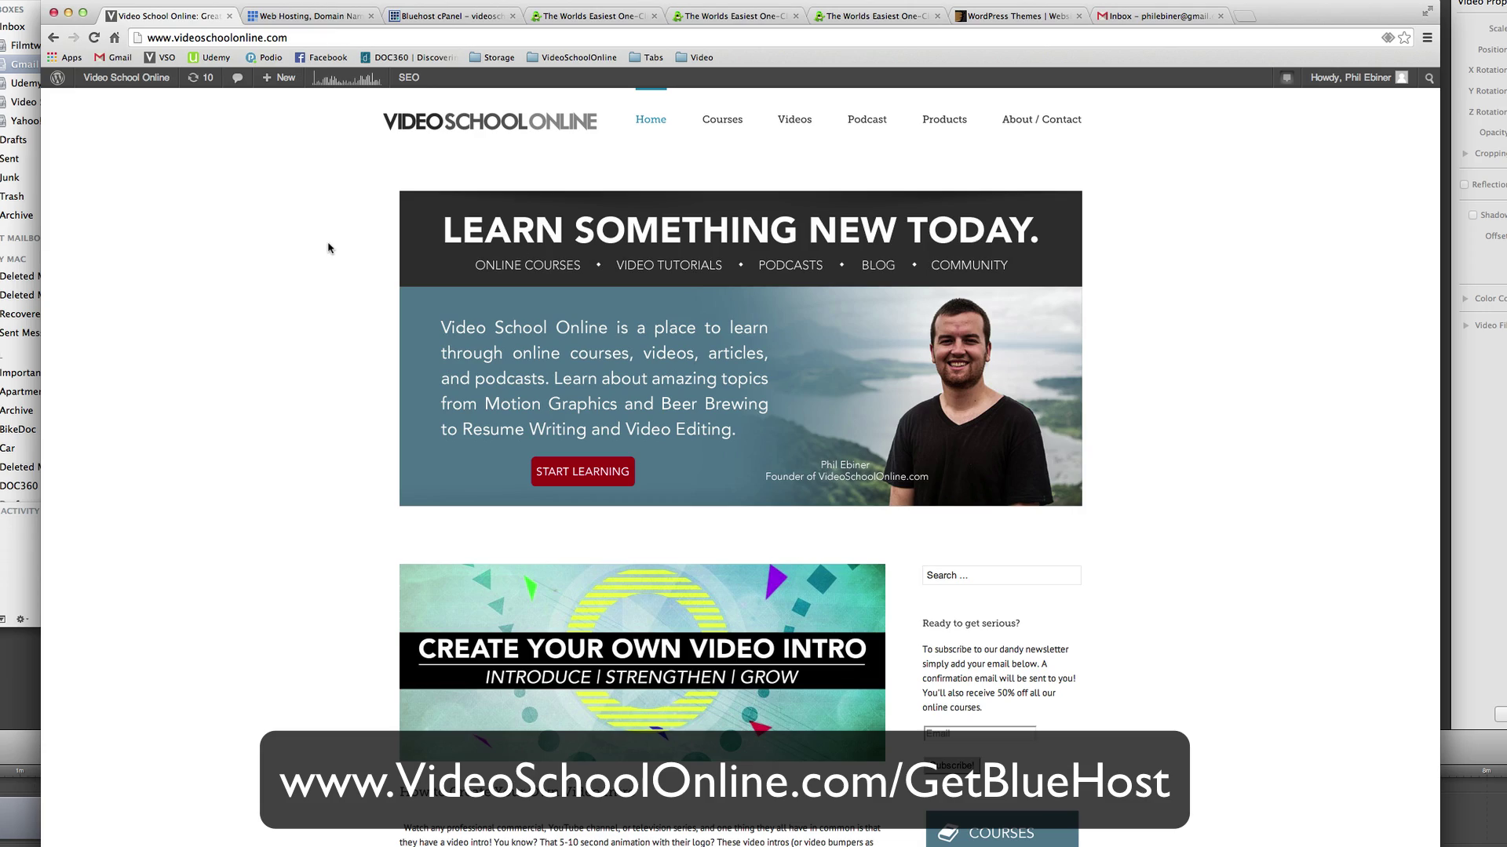
scroll(328, 248, "down", 10)
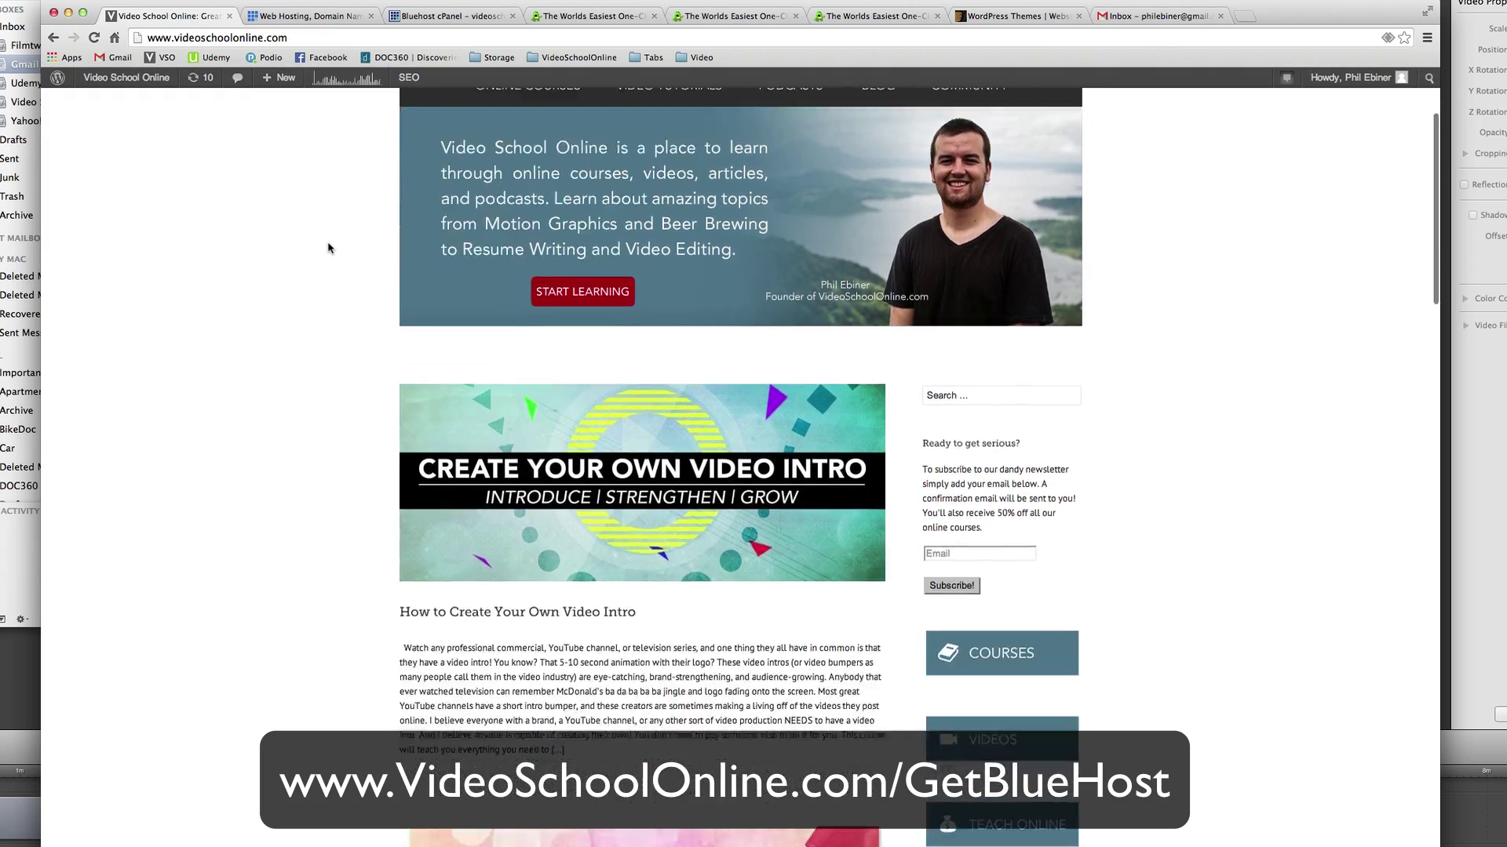
scroll(328, 247, "down", 8)
scroll(328, 247, "up", 15)
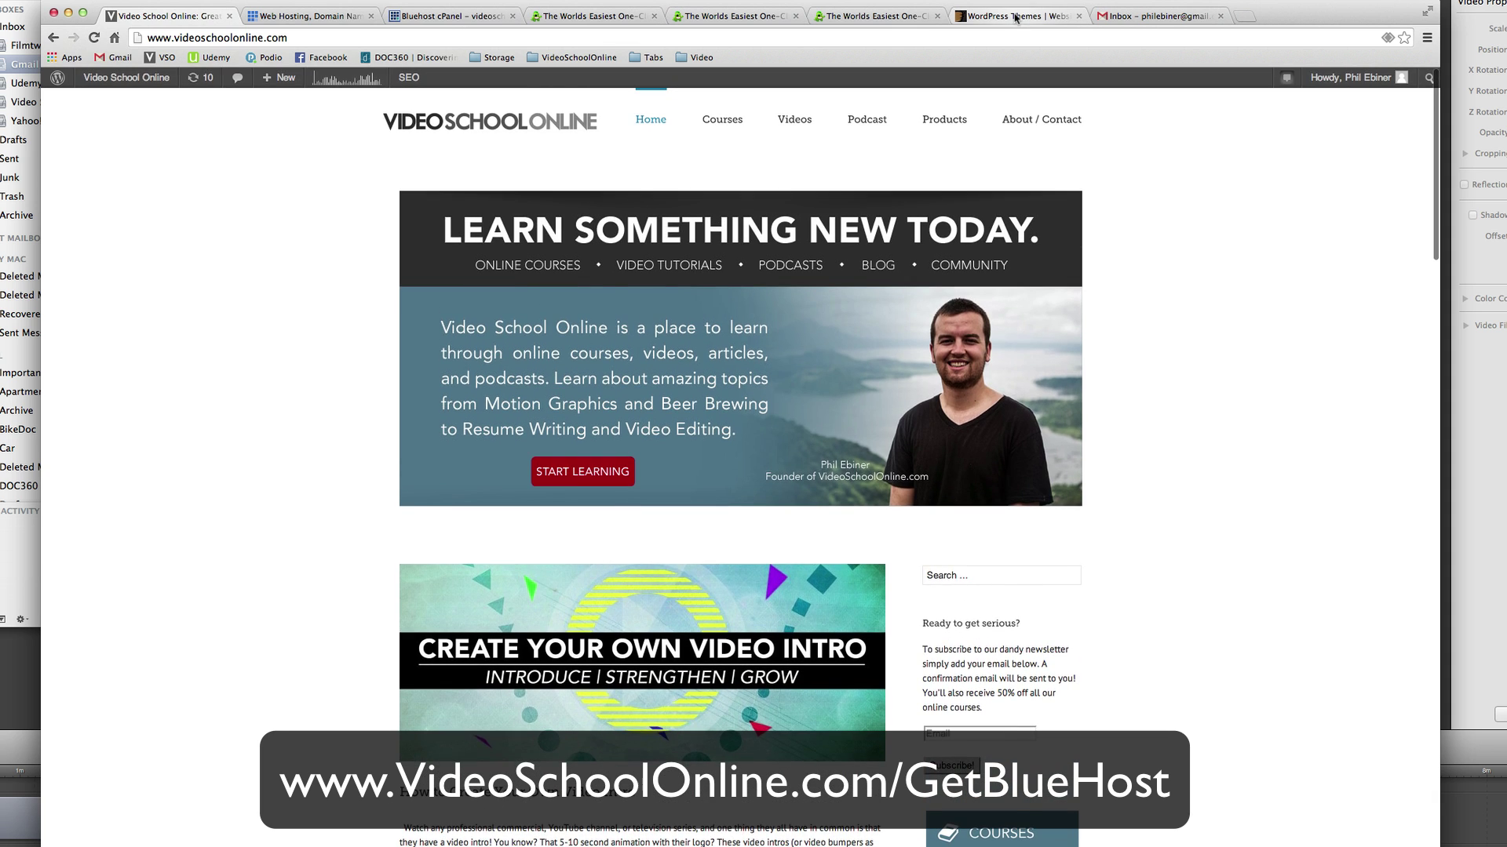
left_click(1015, 17)
left_click(873, 17)
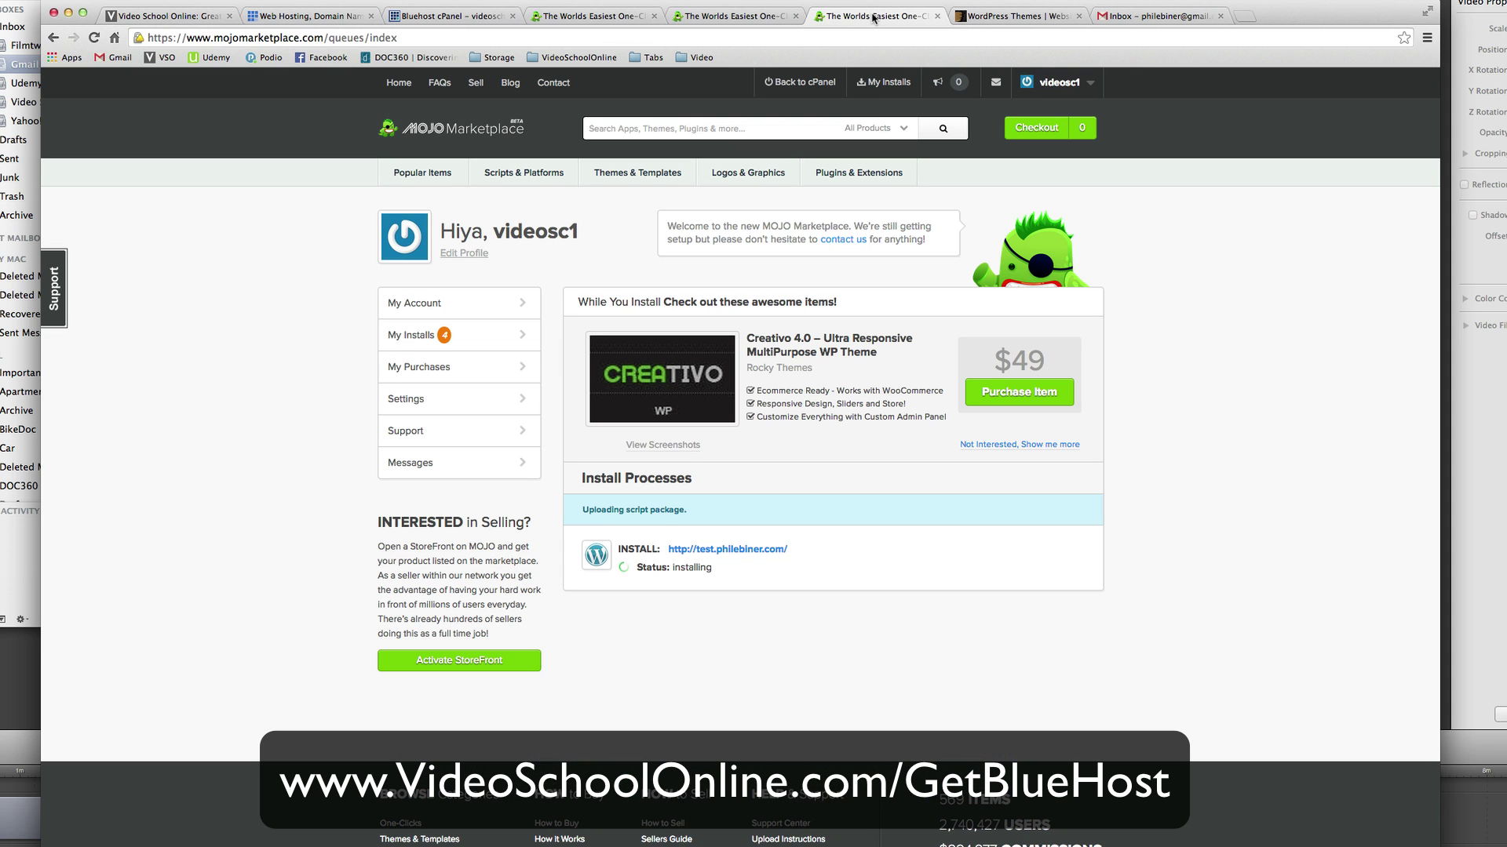
left_click(1021, 19)
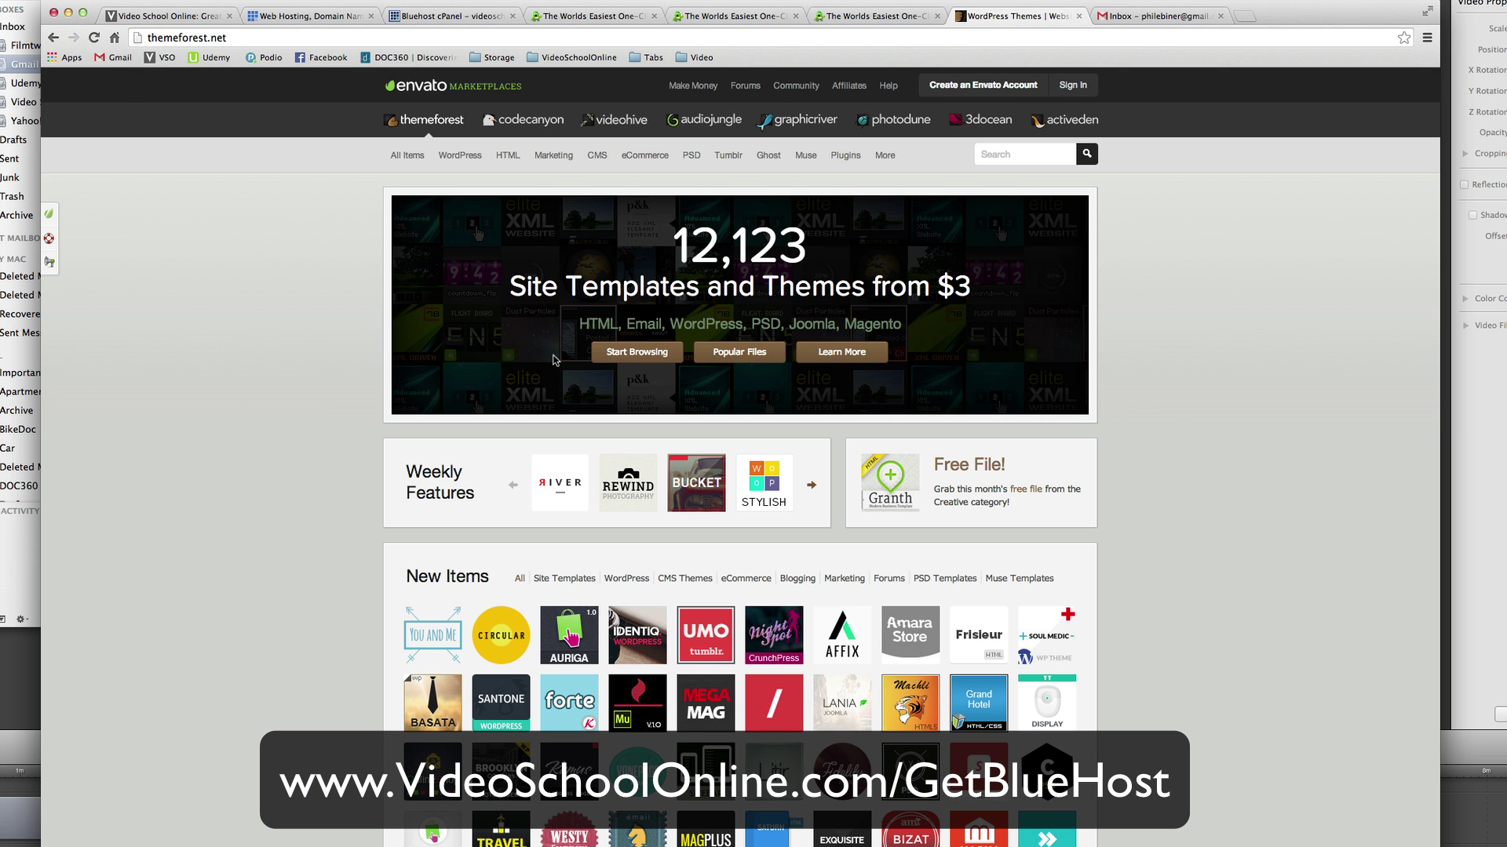
scroll(1243, 506, "down", 10)
scroll(1262, 512, "up", 10)
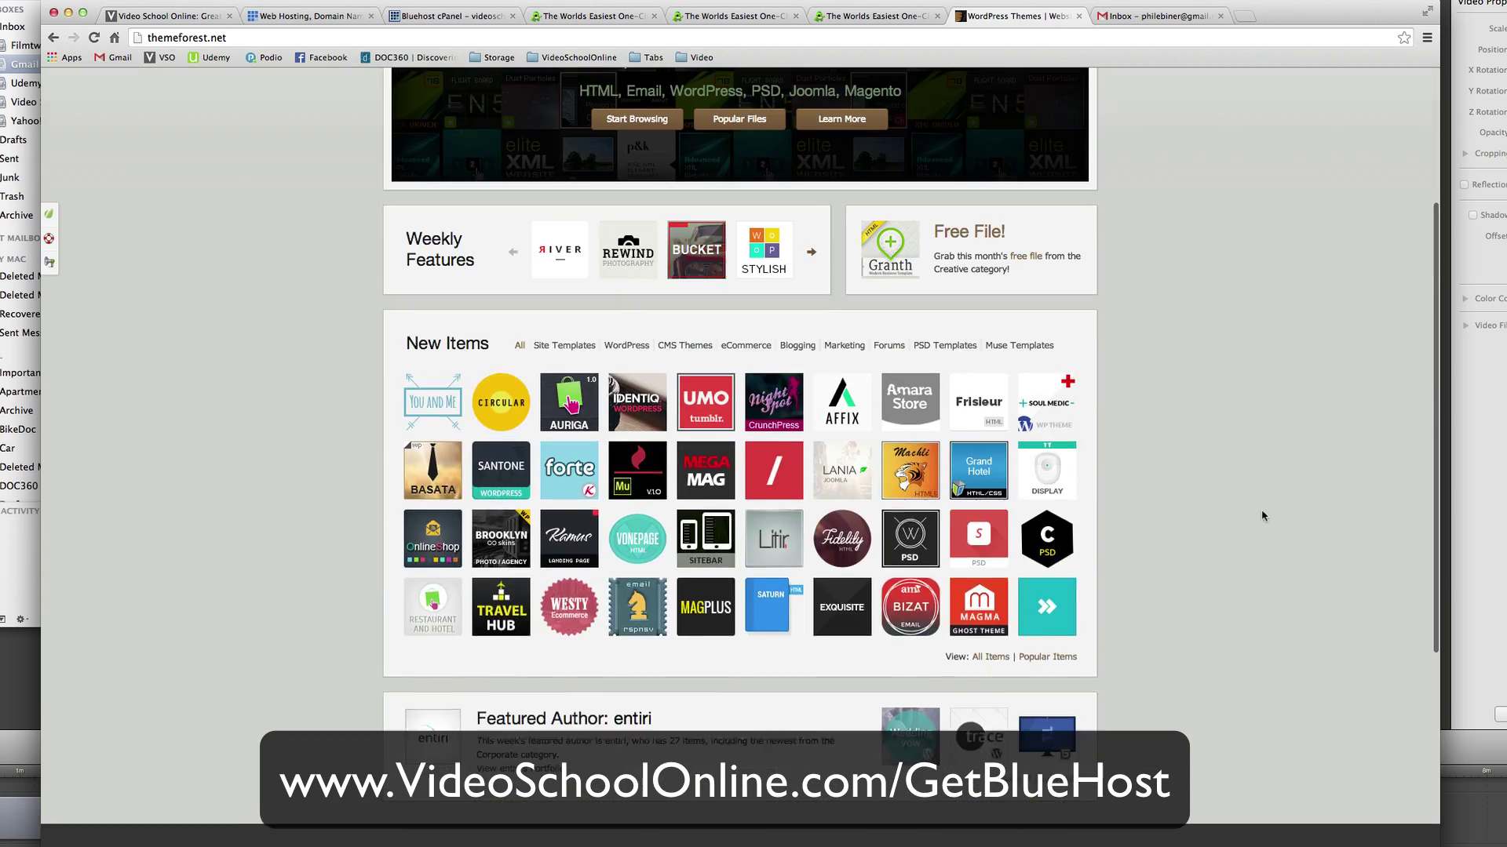
left_click(887, 17)
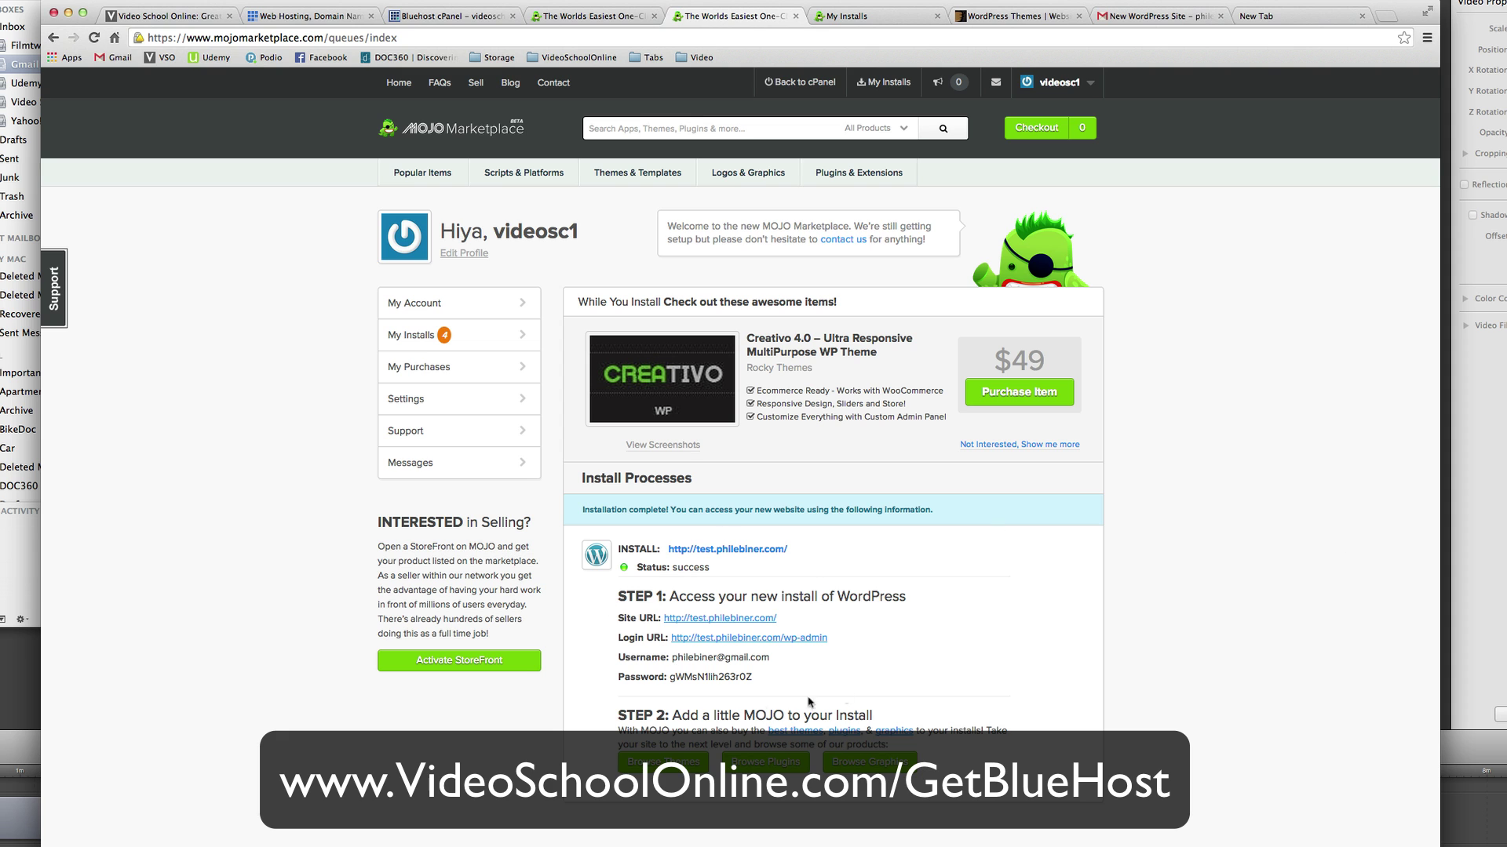
Open the new install's Site URL and Login URL in background tabs from its details
scroll(895, 608, "down", 3)
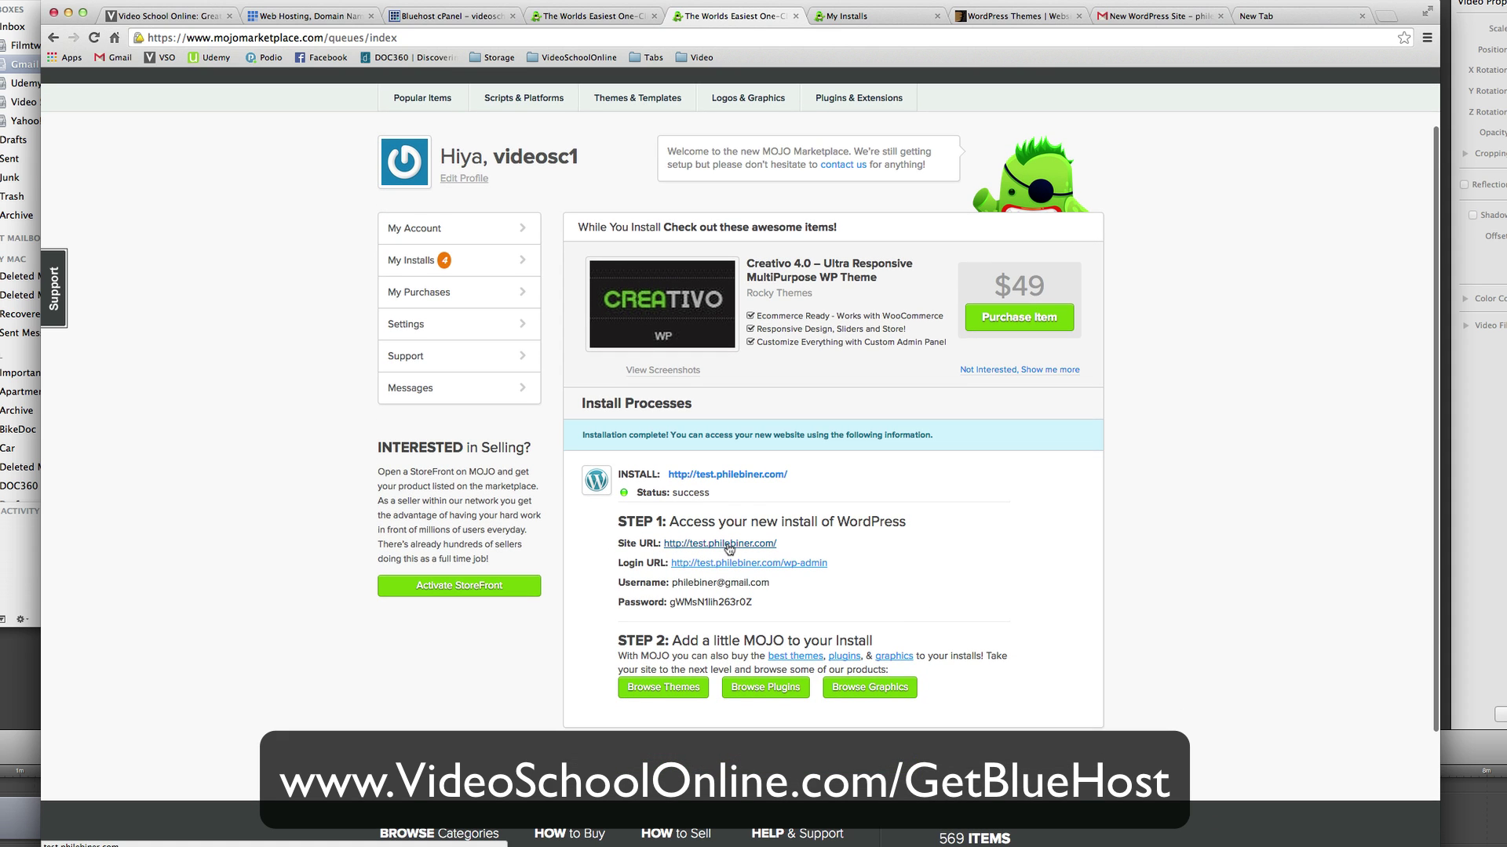
left_click(729, 549, "super")
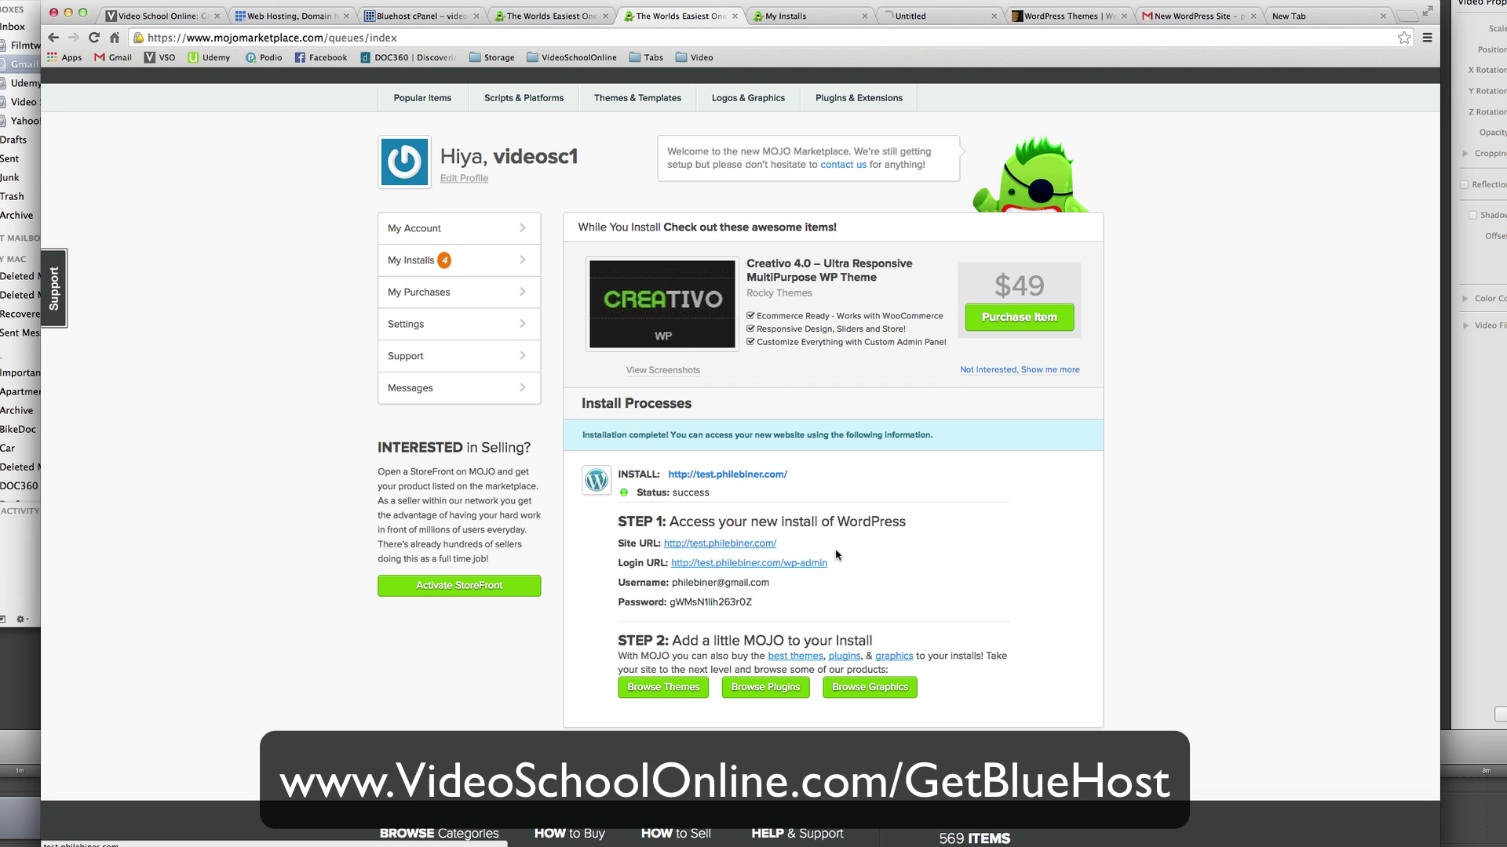
left_click(713, 565, "super")
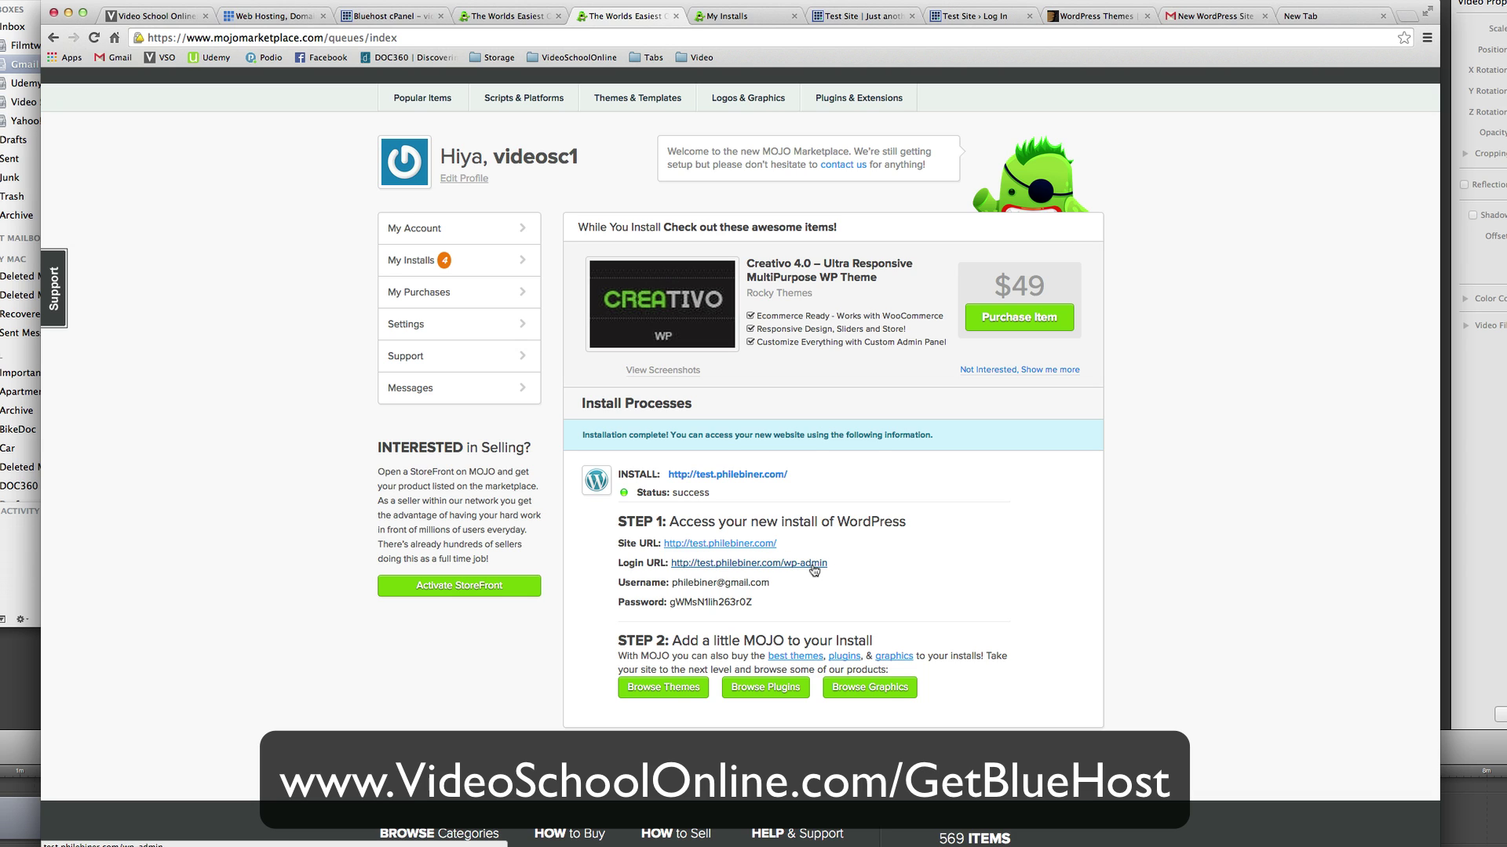
left_click(749, 16)
Sign in to Test Site with the saved username and pasted password
left_click(855, 17)
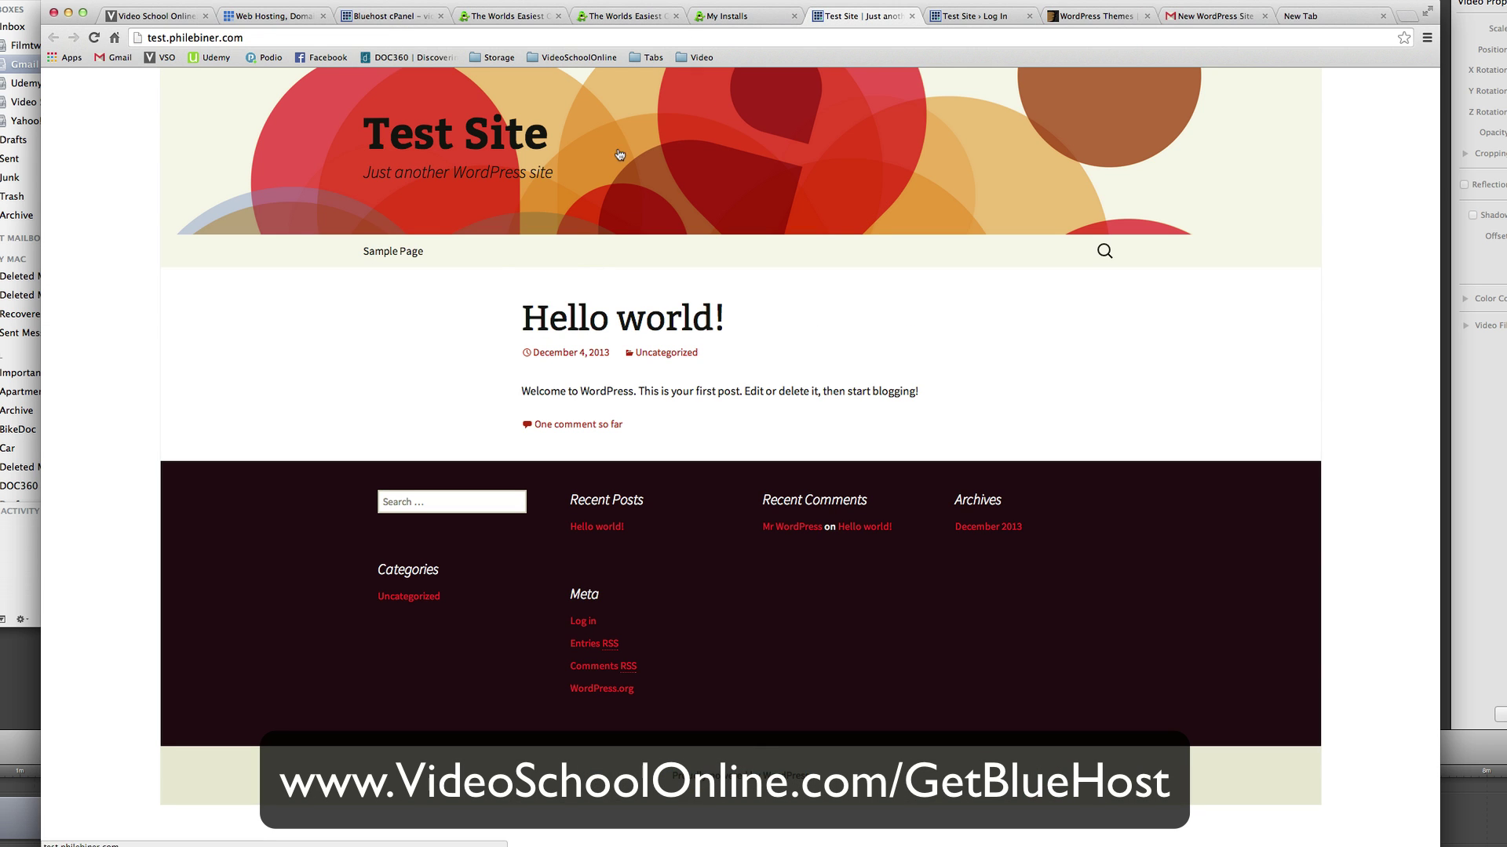
left_click(980, 17)
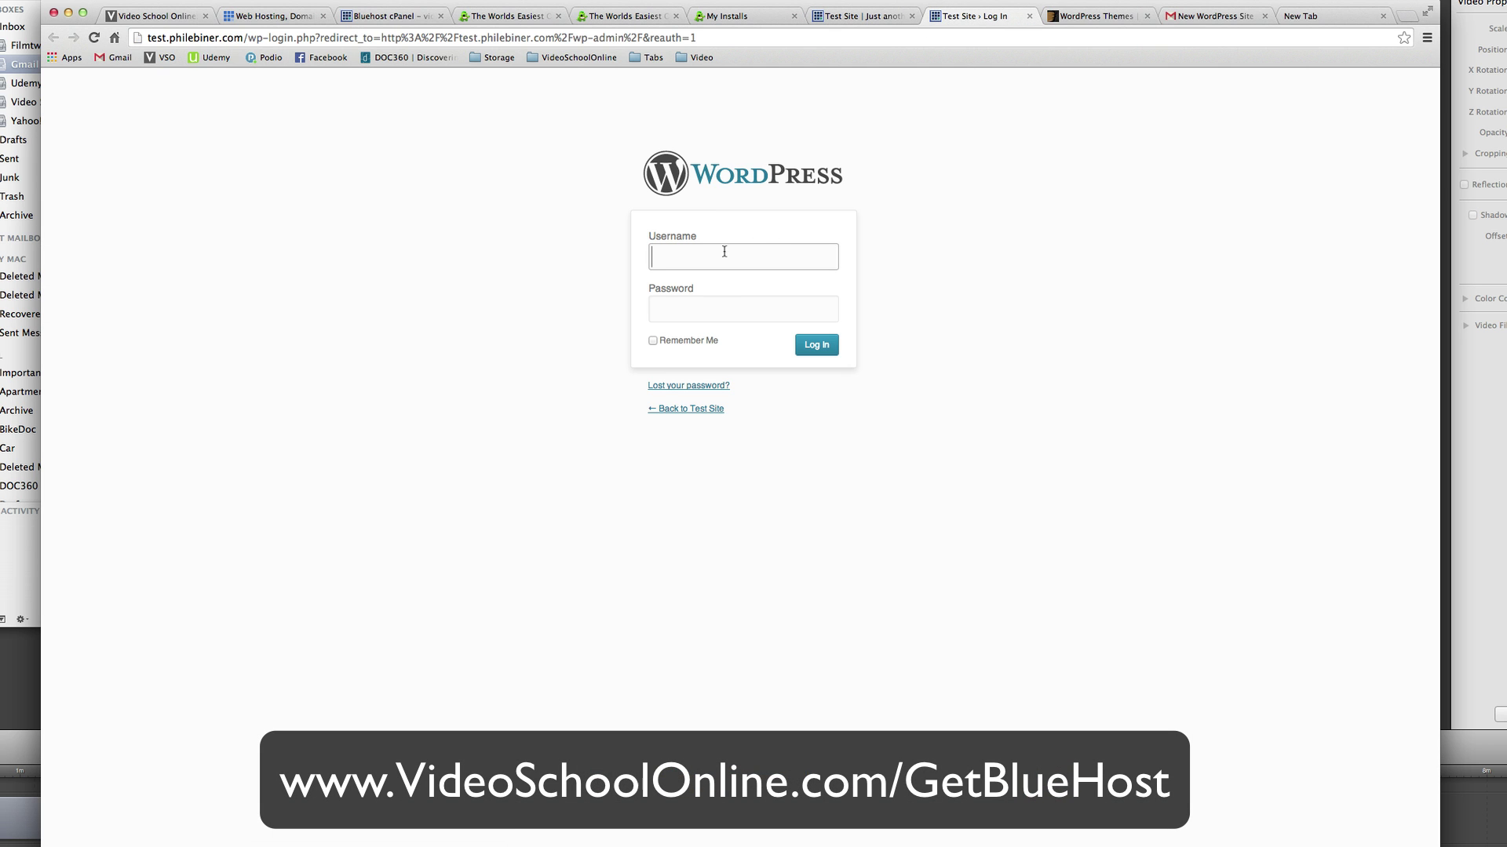
type("phil")
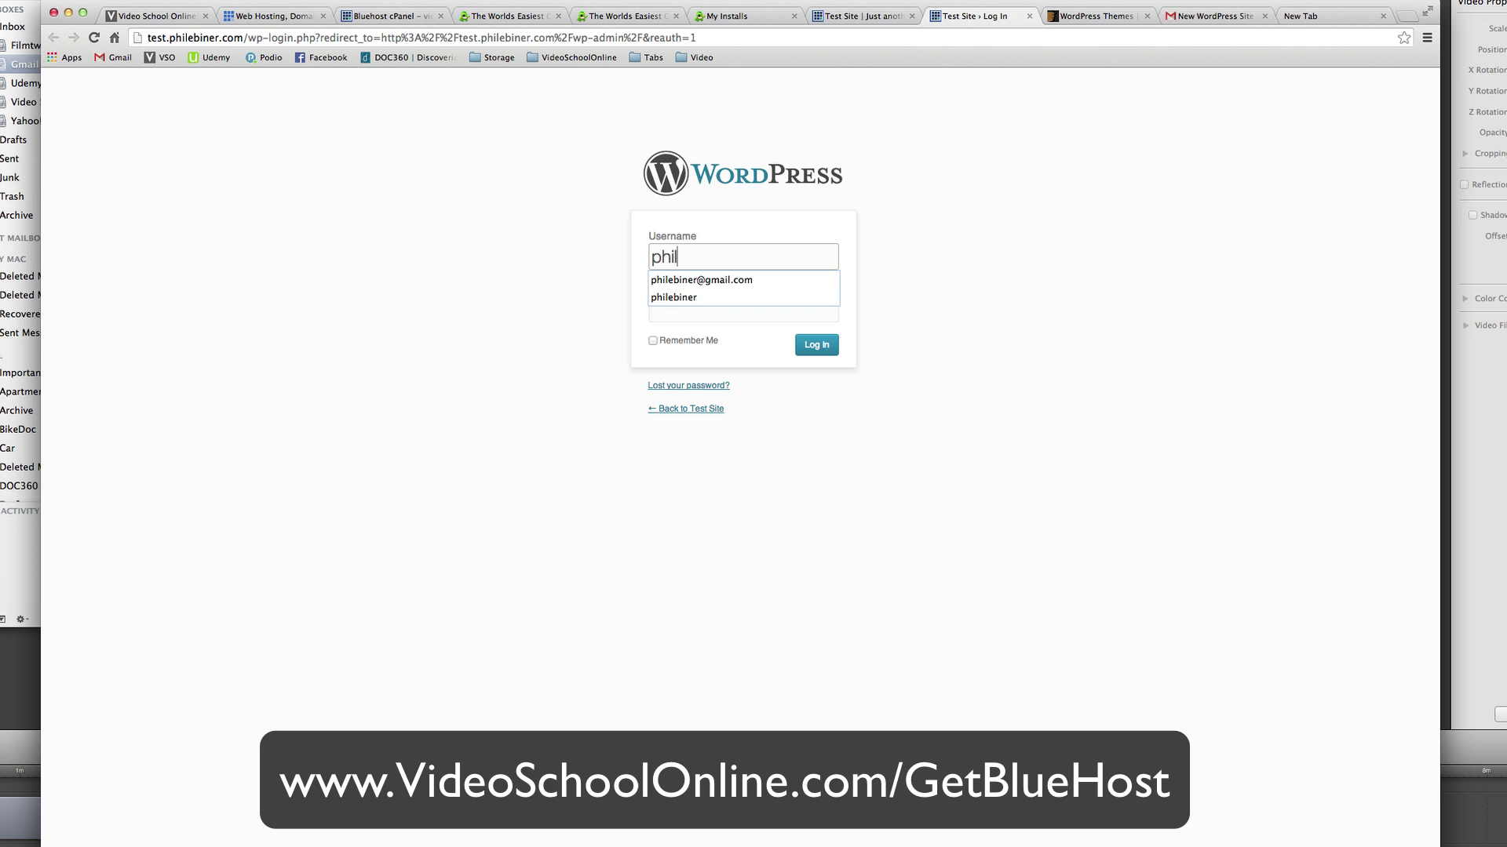
key("Down")
key("Return")
left_click(731, 308)
key("super+v")
left_click(816, 345)
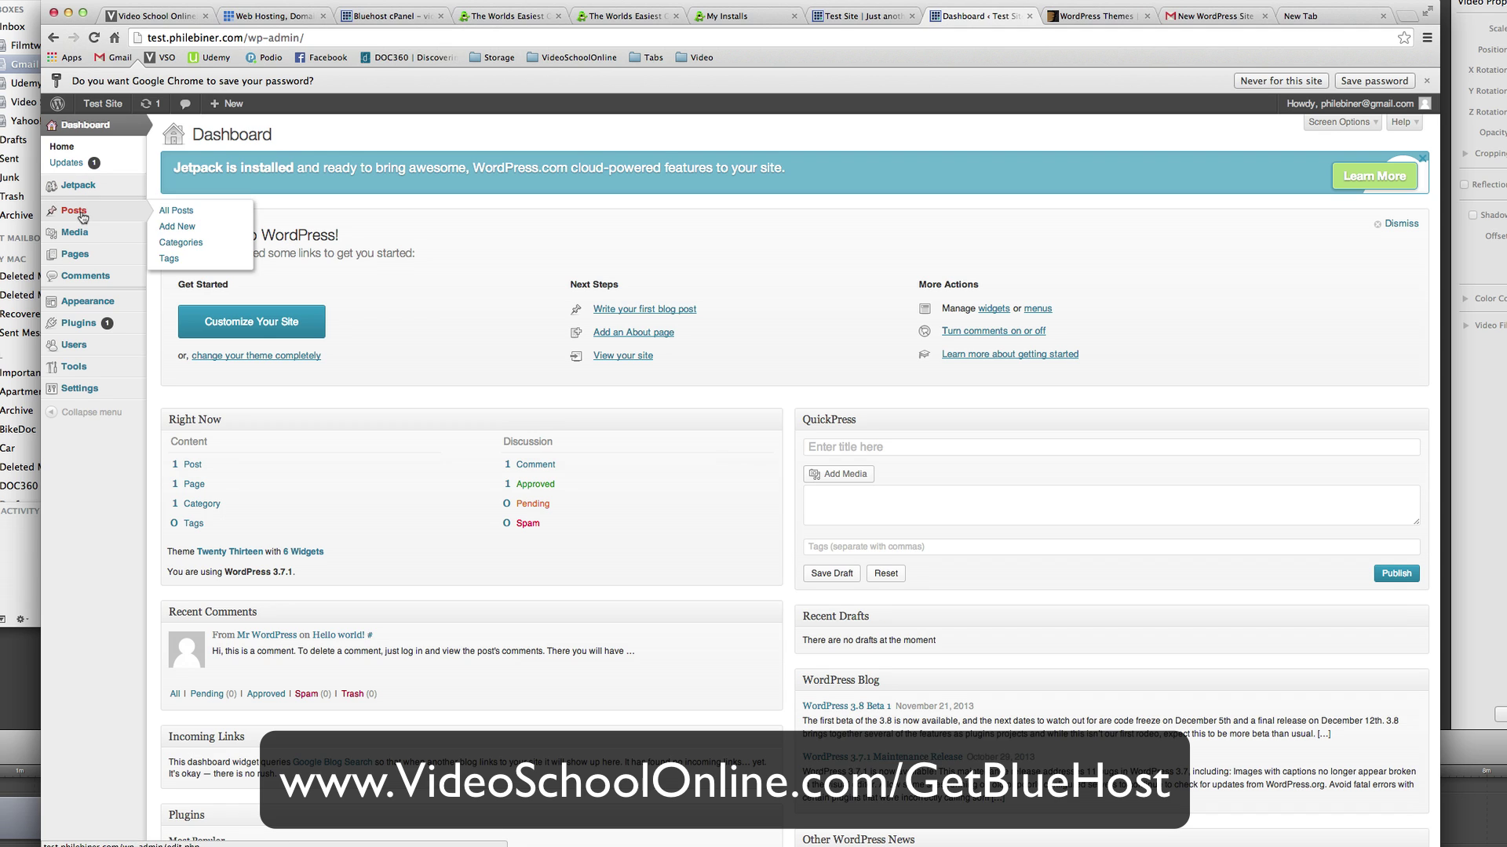
Go to Appearance > Themes in the admin sidebar
mouse_move(82, 239)
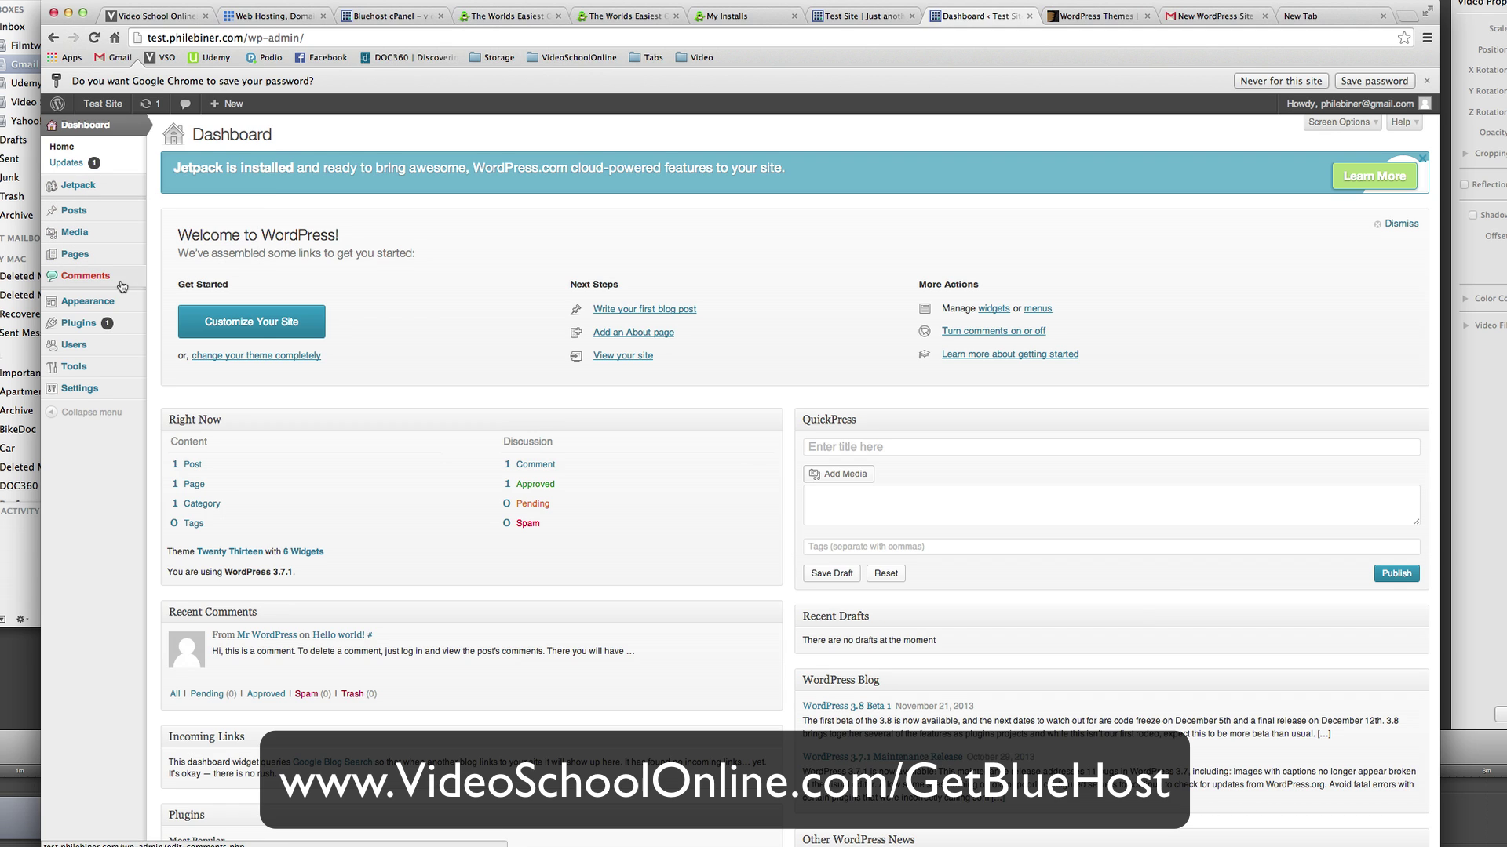
mouse_move(89, 331)
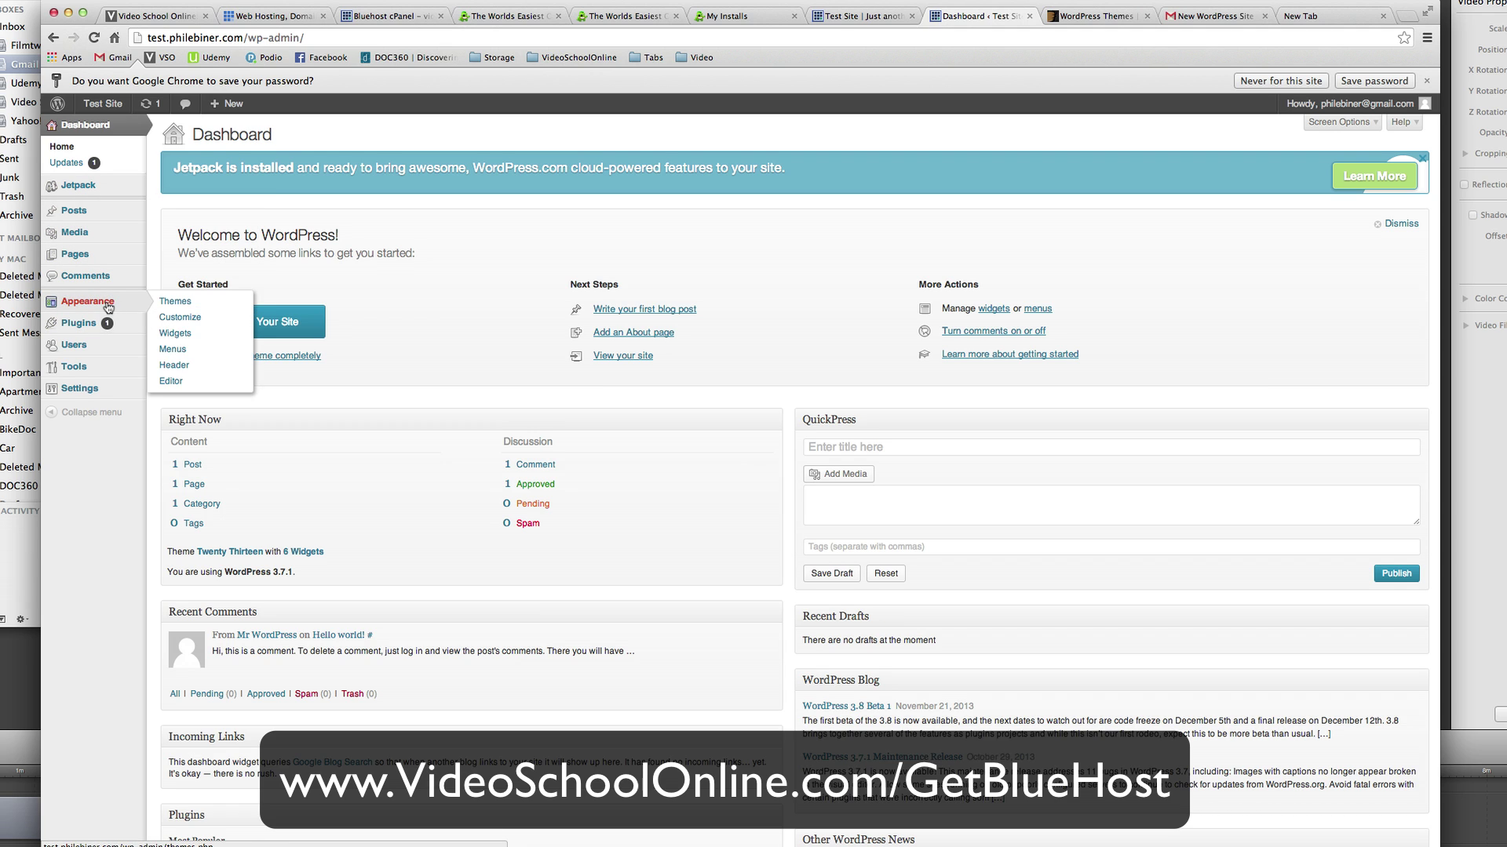
left_click(181, 302)
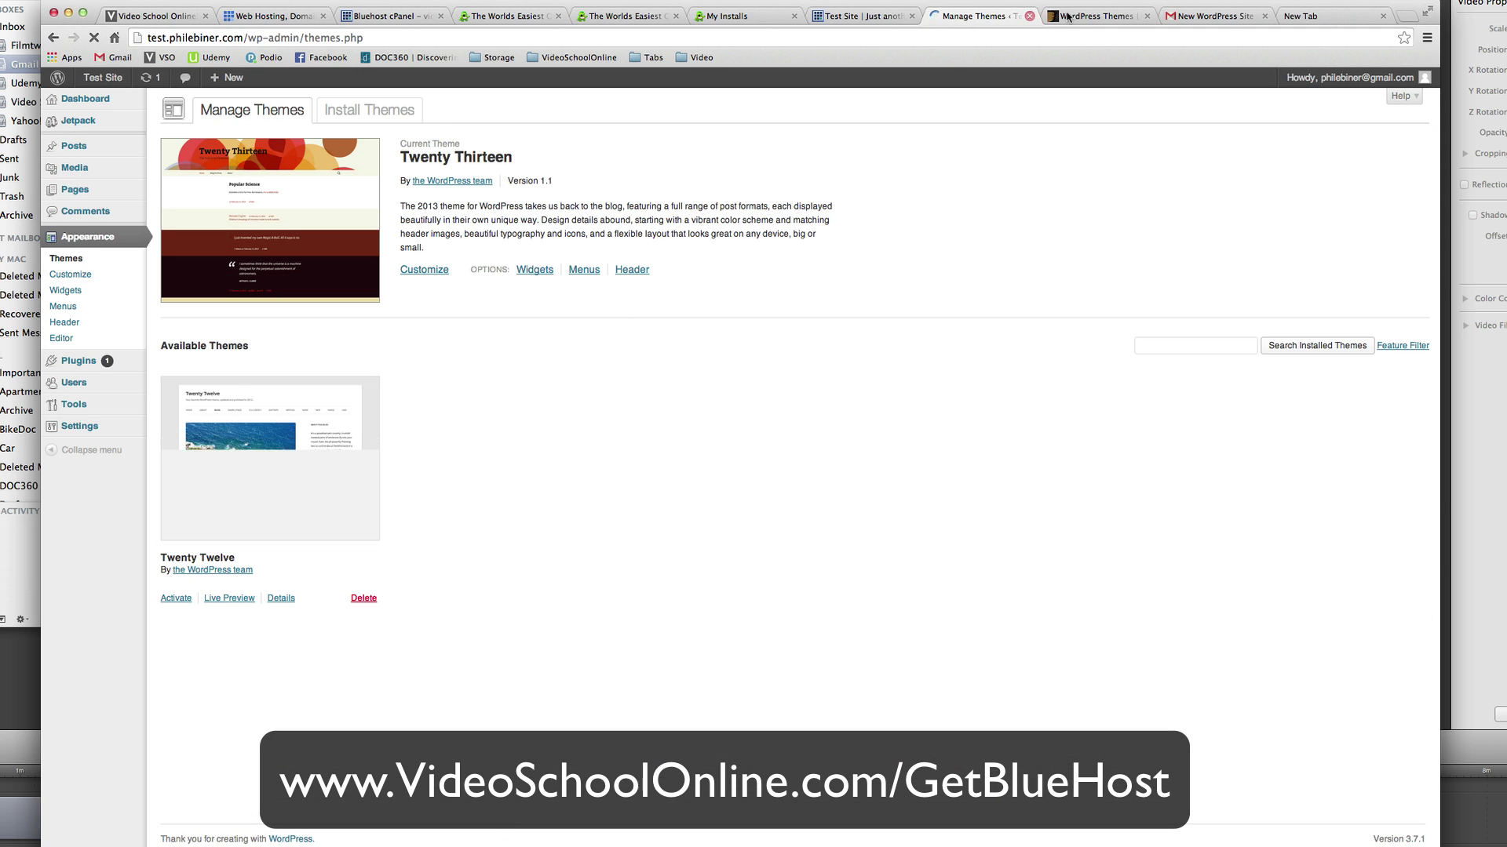
Browse the ThemeForest tab, then return and open the Install Themes page
left_click(1111, 20)
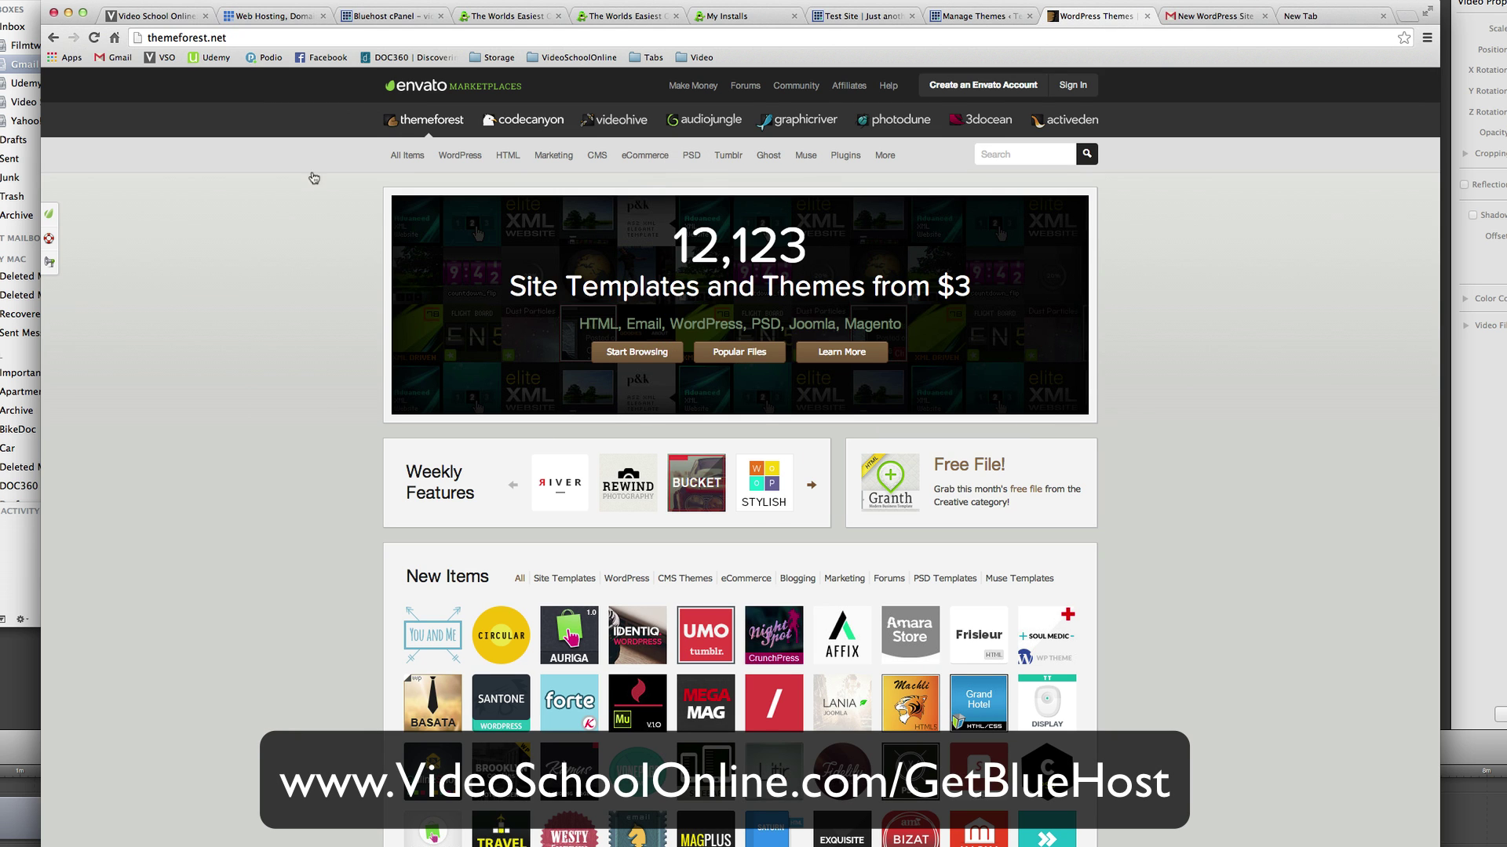
scroll(334, 492, "down", 3)
scroll(334, 492, "down", 2)
scroll(335, 492, "up", 5)
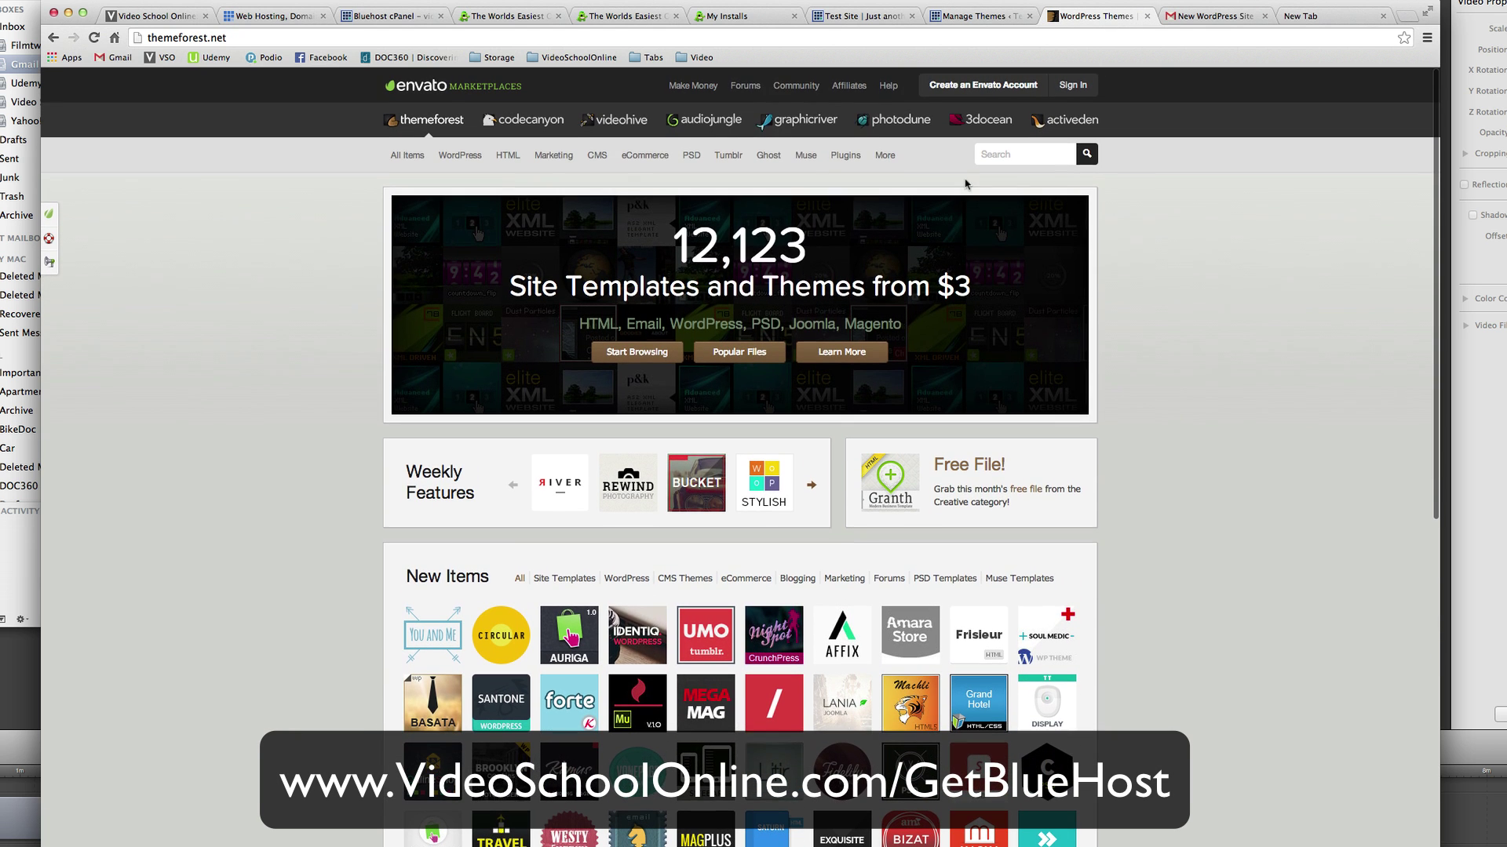
left_click(986, 17)
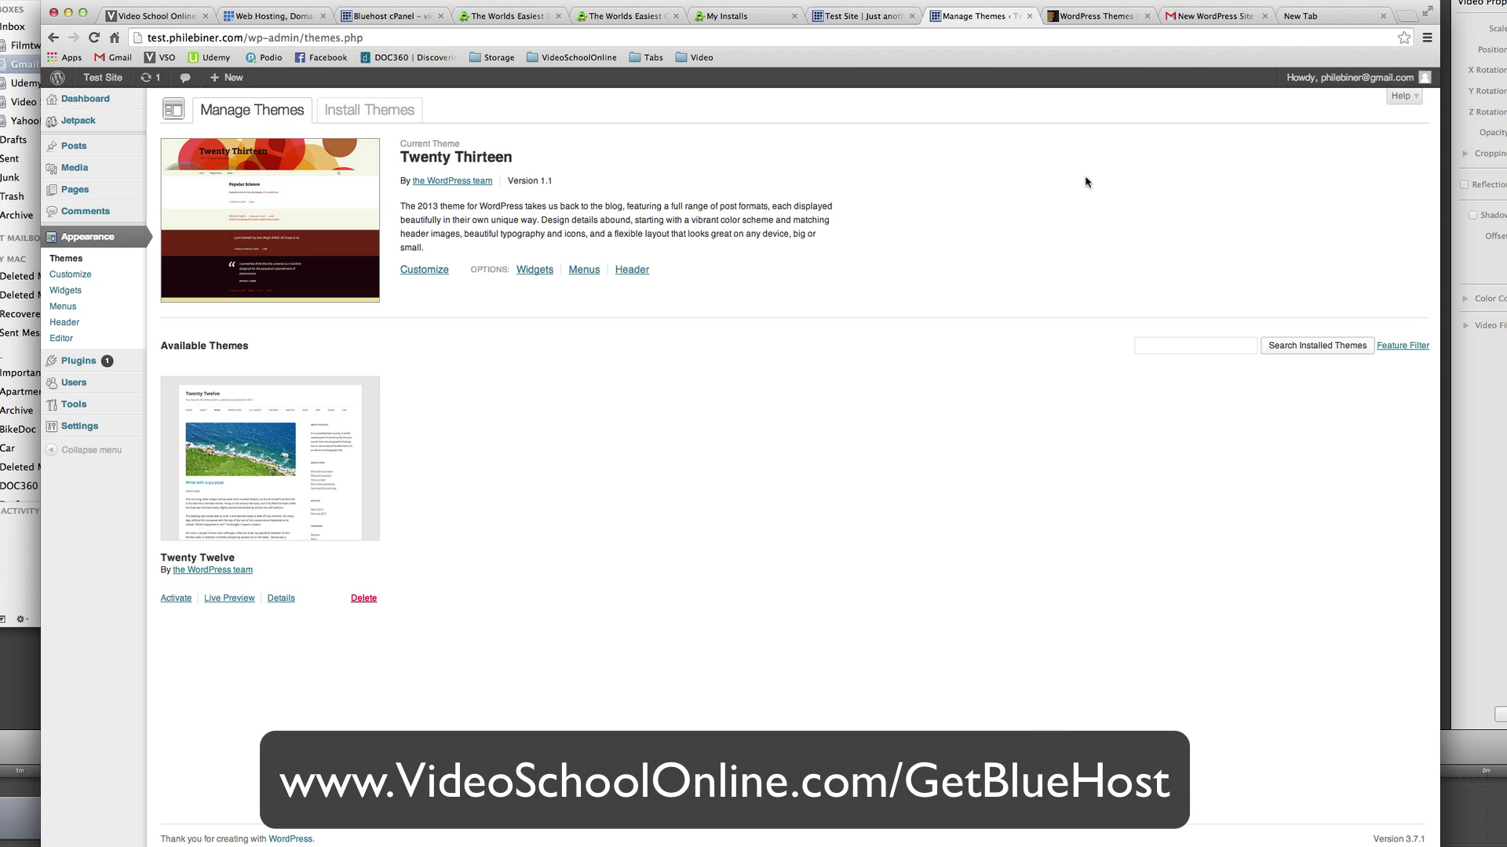
left_click(373, 110)
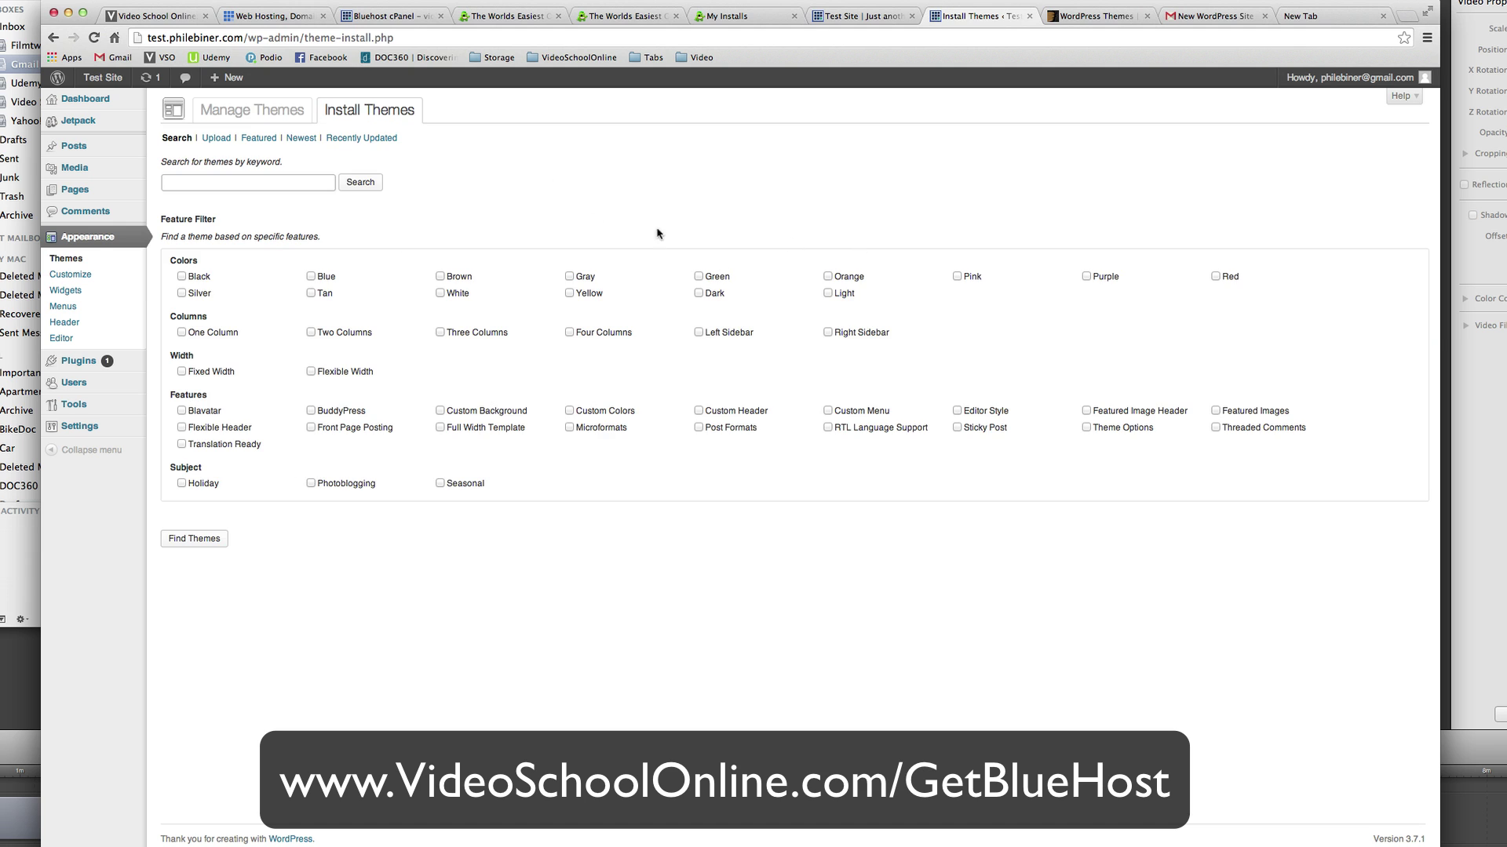
Show the Upload option, cancel the file chooser, and return after checking the Test Site tab
left_click(218, 138)
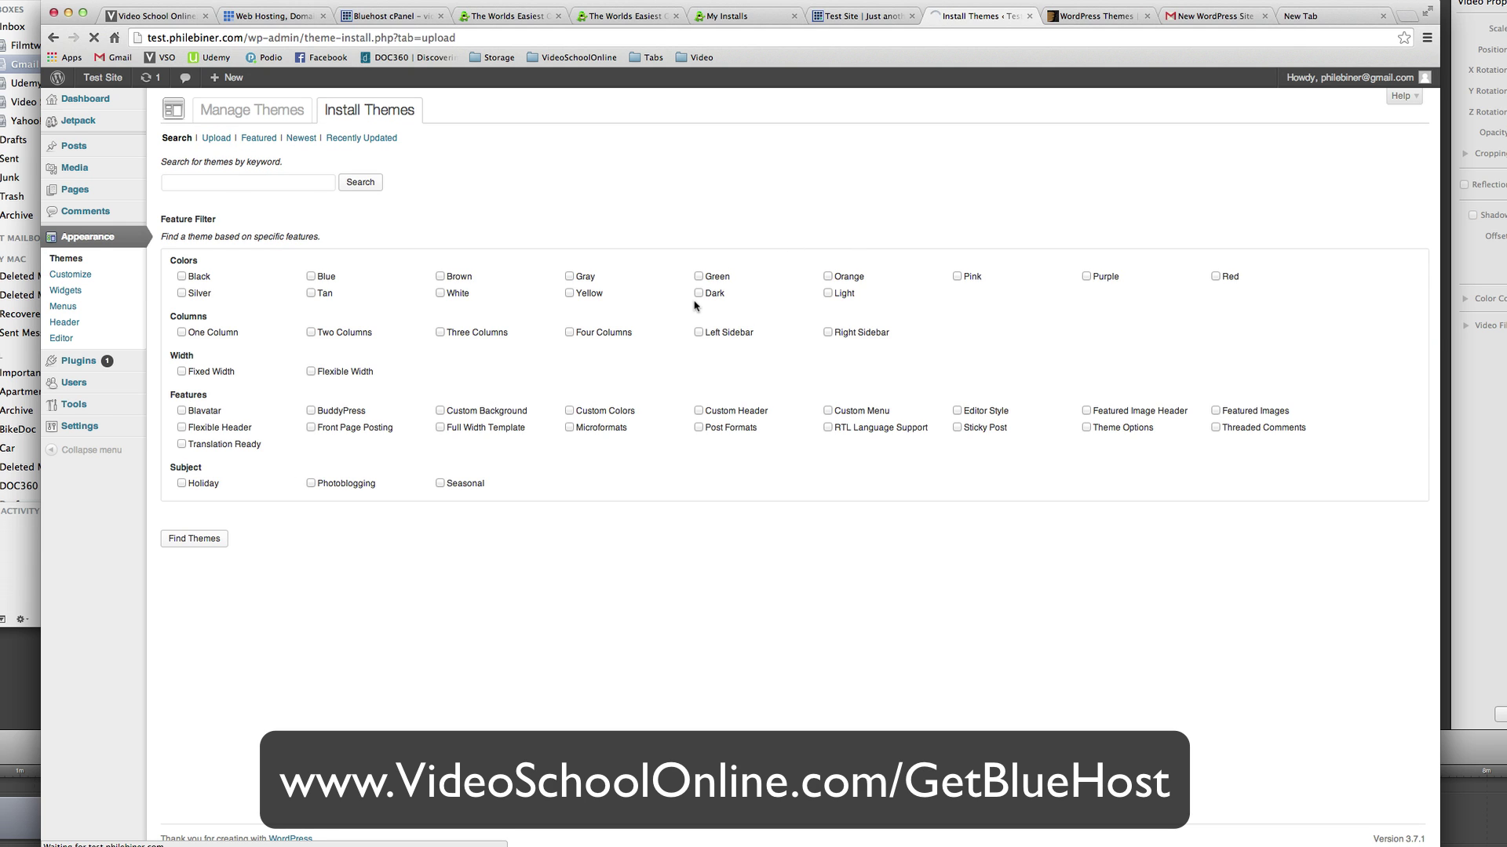
left_click(206, 218)
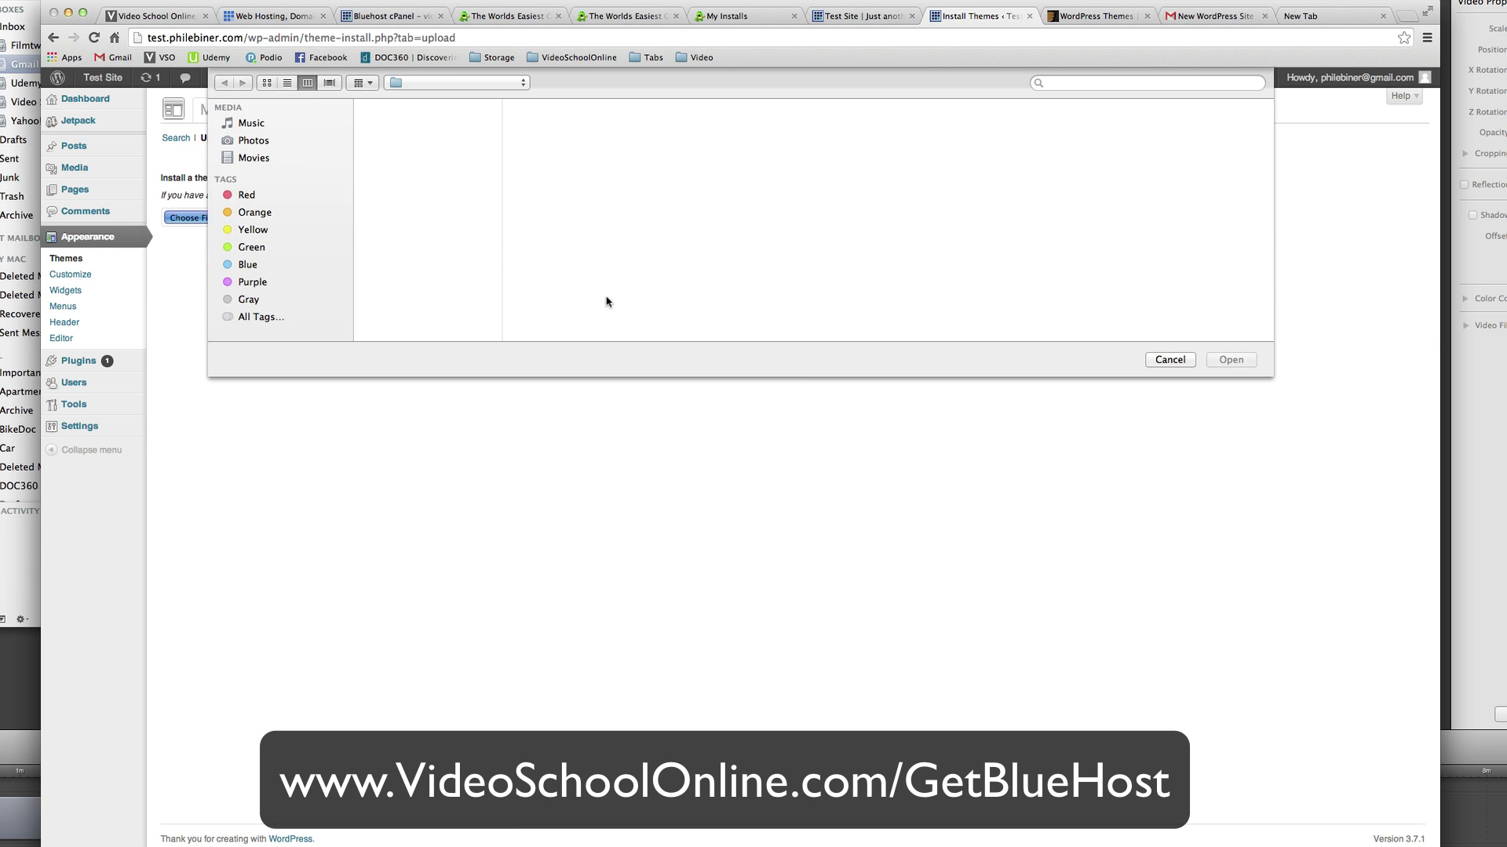
left_click(1170, 360)
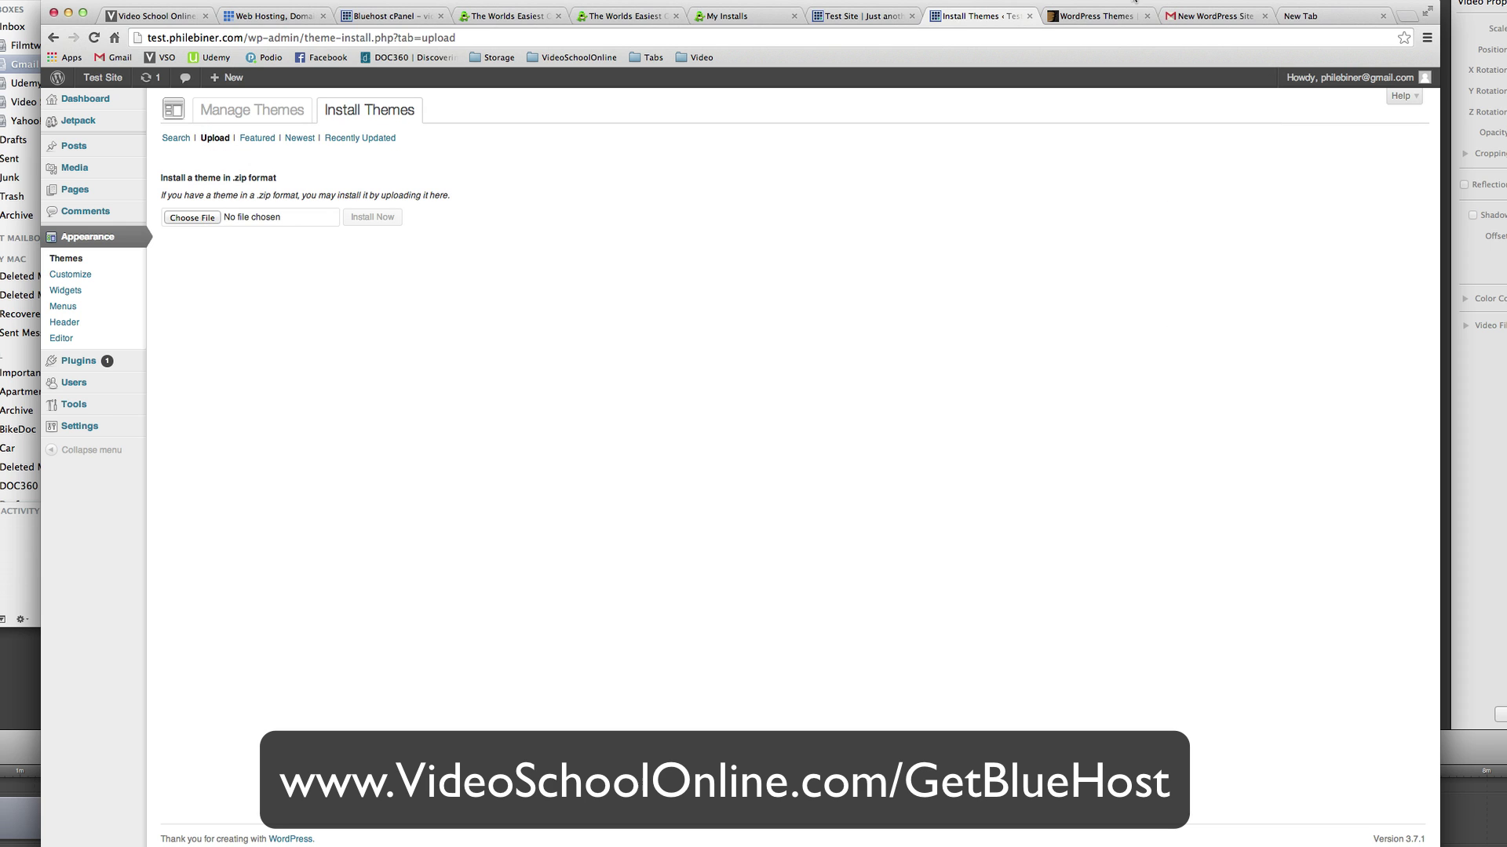
left_click(873, 15)
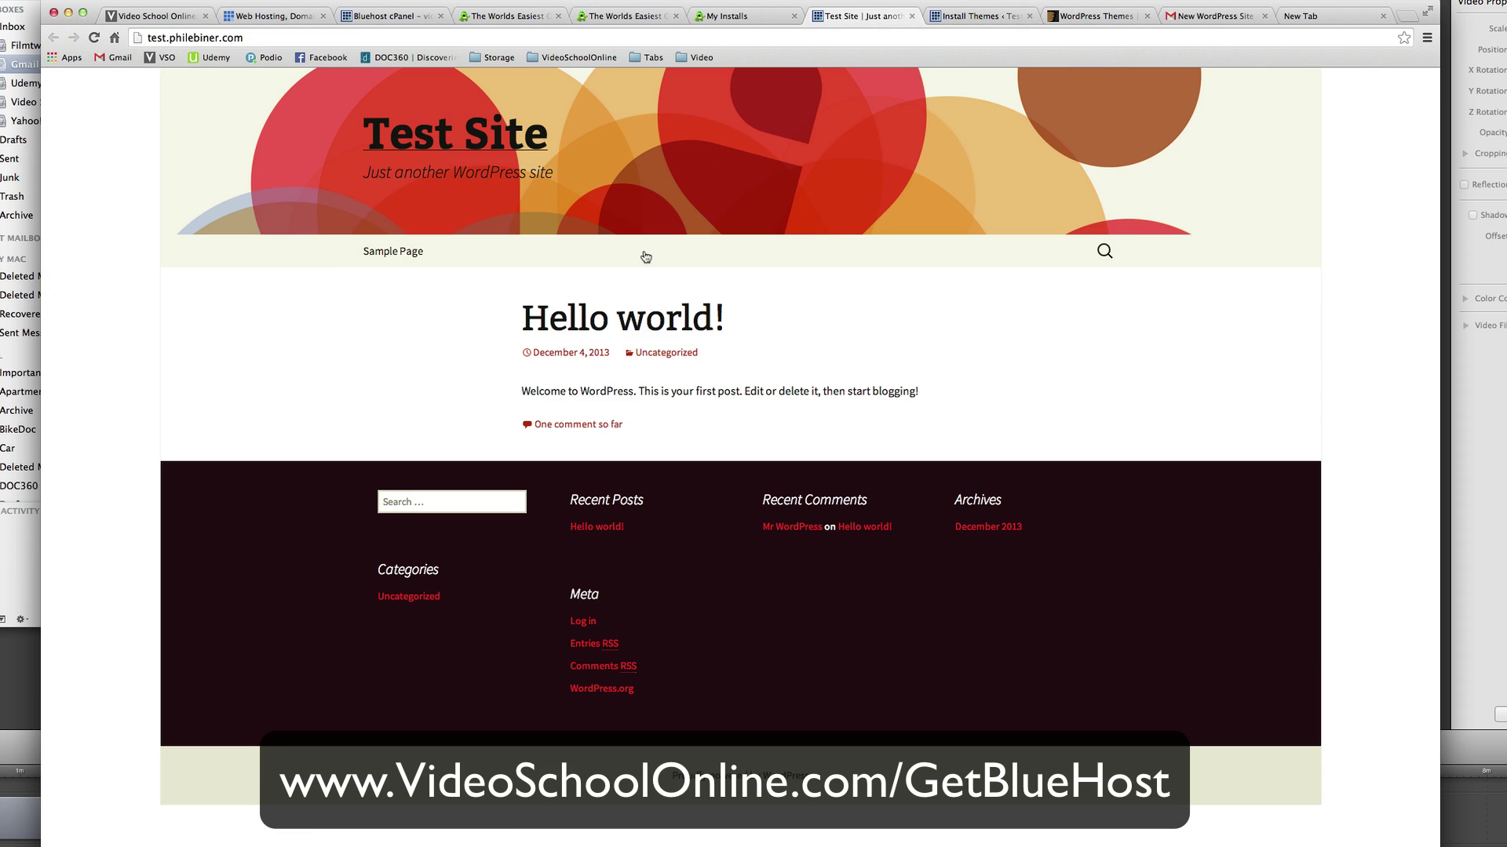
left_click(993, 19)
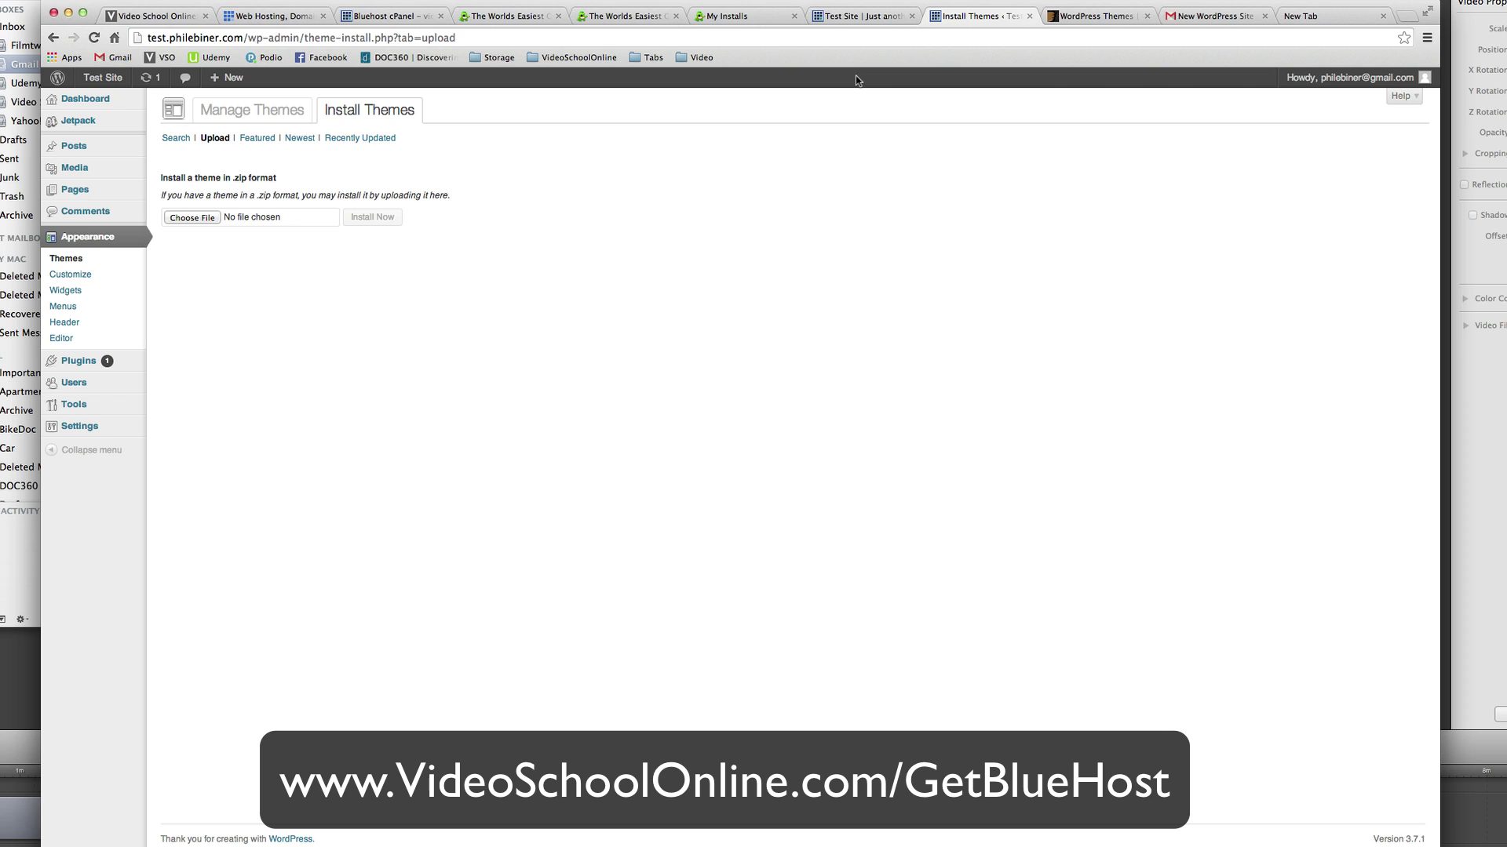
Go to videoschoolonline.com/getbluehost in a new browser tab
key("super+t")
type("video")
key("Right")
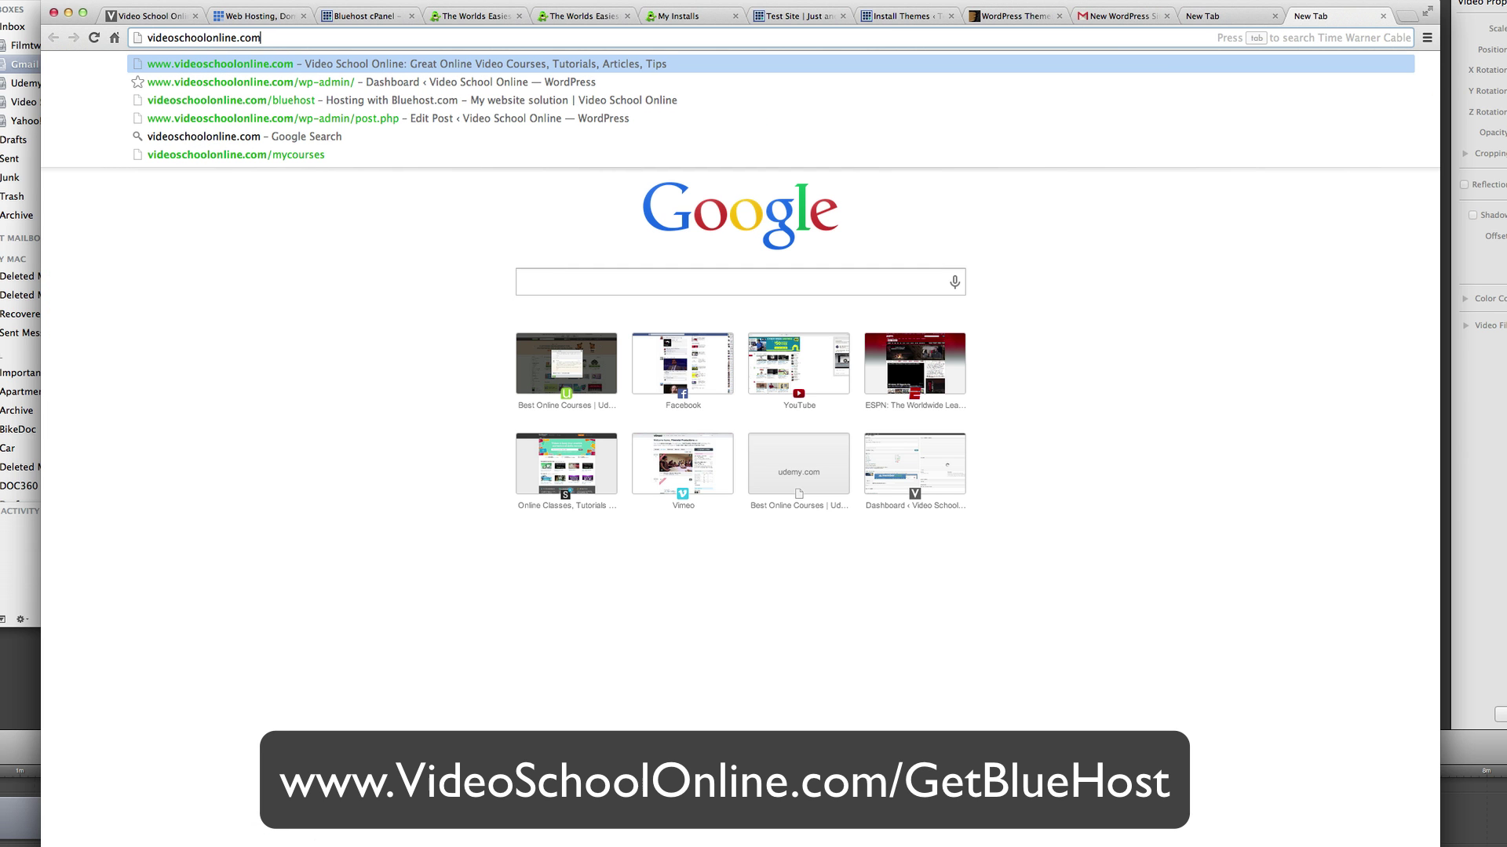
type("/getblues")
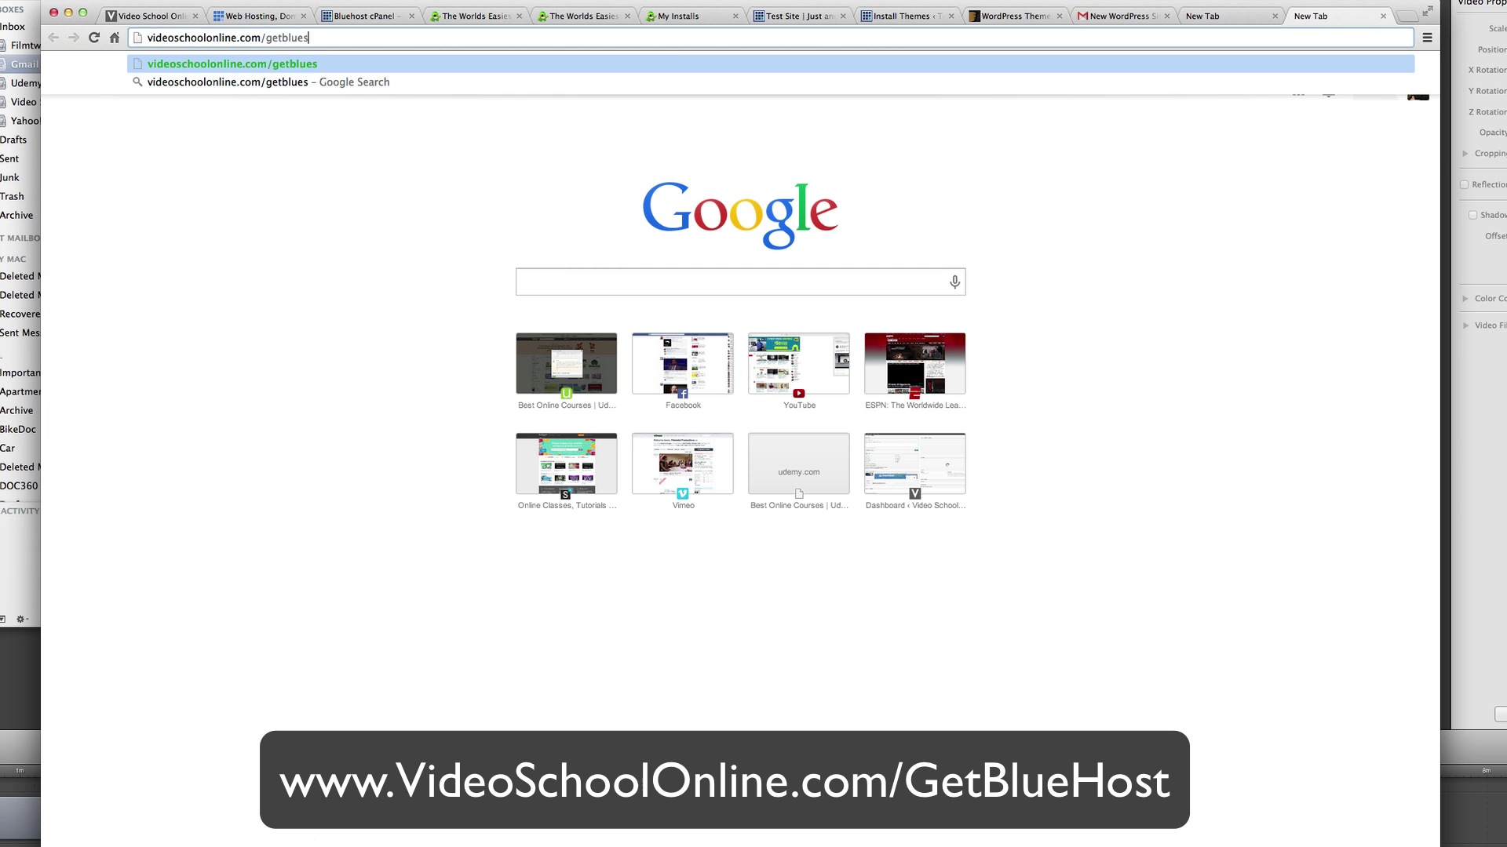
key("BackSpace")
type("host")
key("Return")
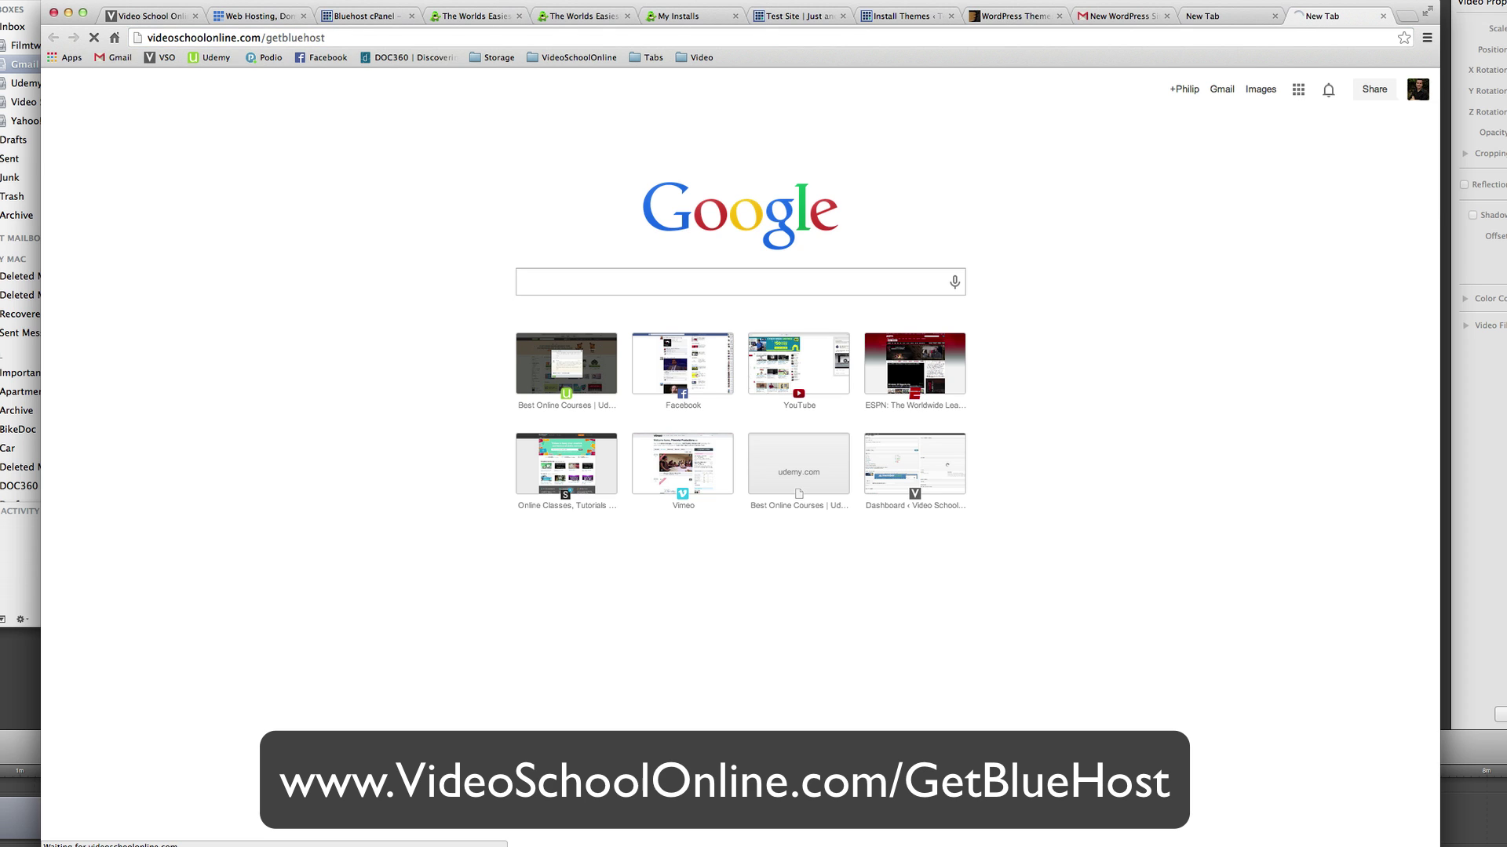